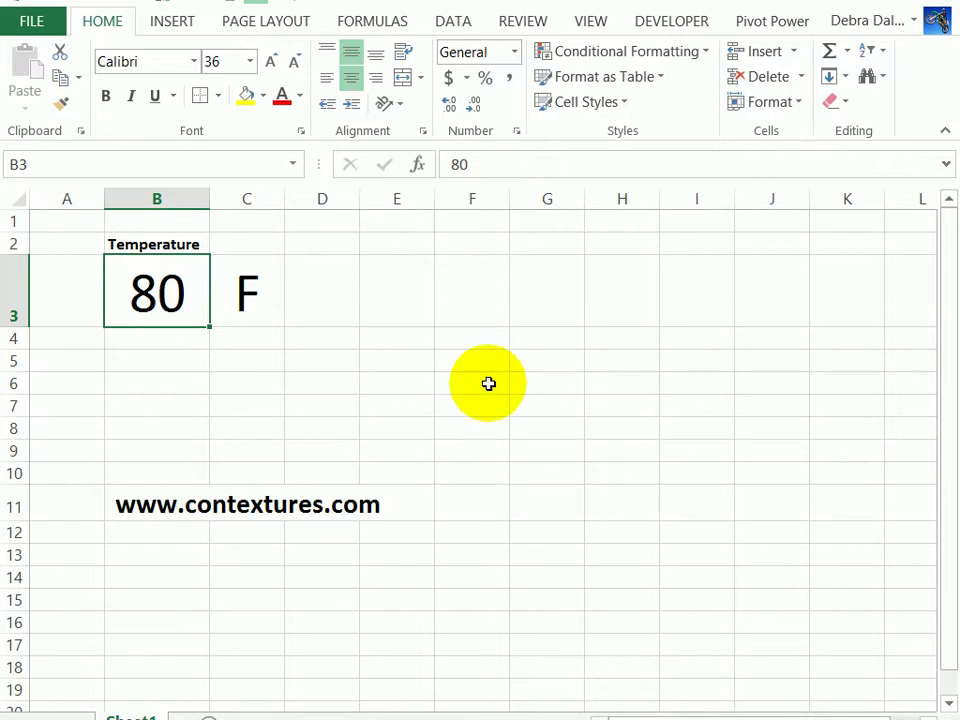
Enter 140 and 130 in F6 and F7, and extend the series in steps of 10 down to -50 in F25
left_click(488, 383)
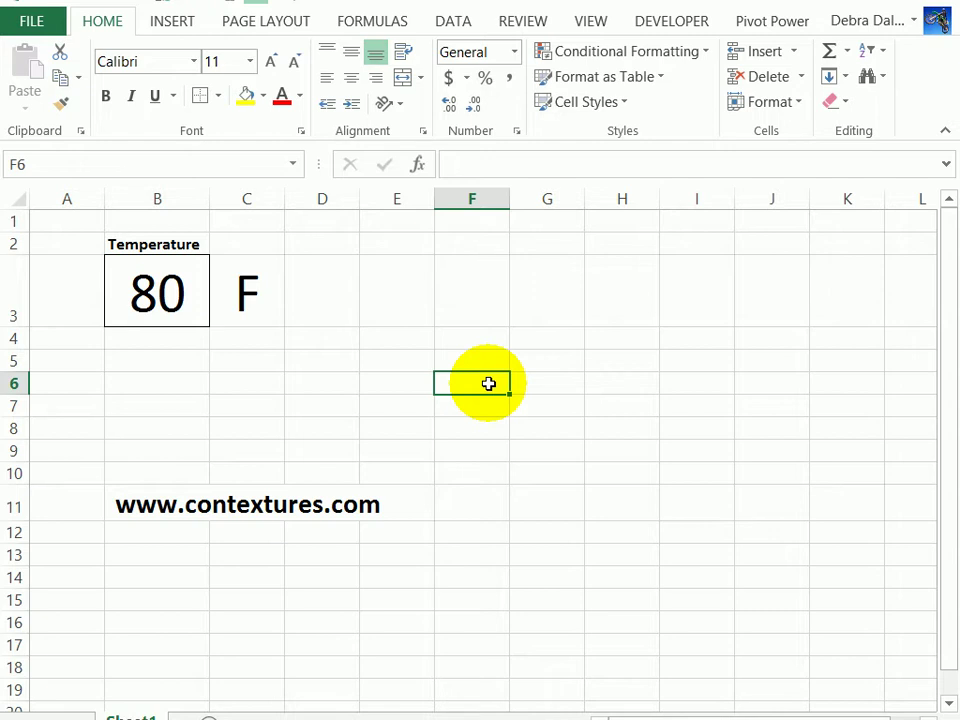
type("140")
key("Return")
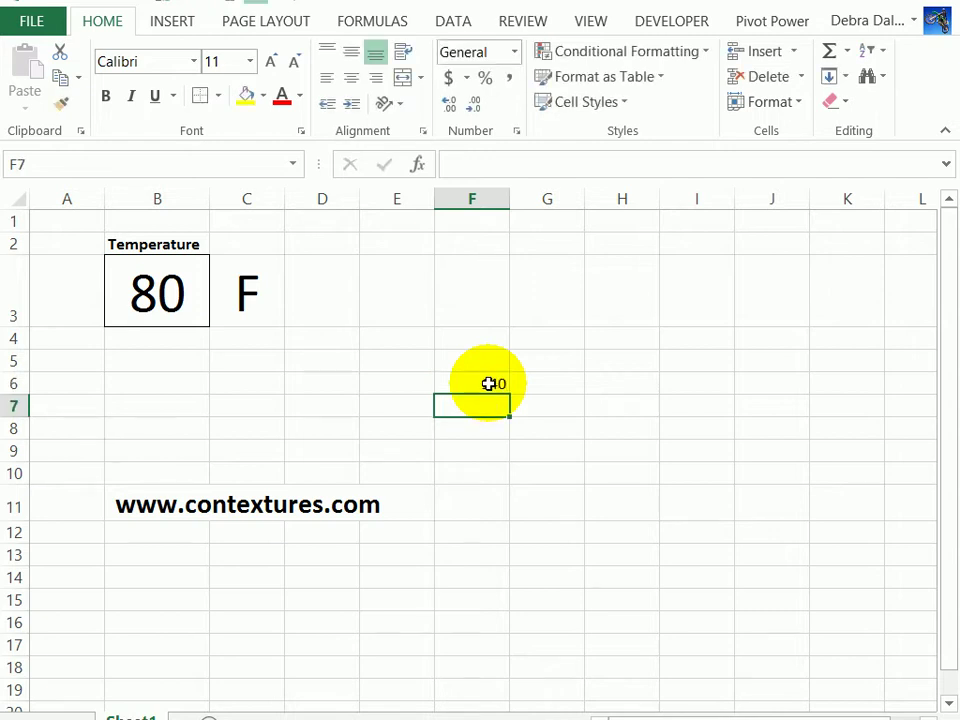
type("130")
key("Return")
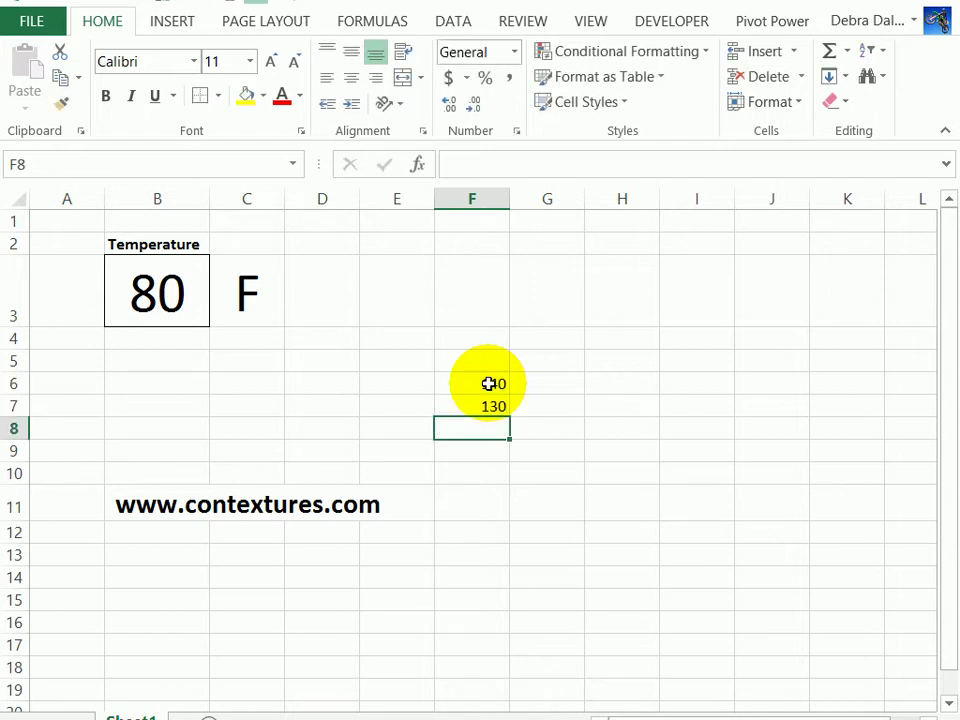
left_click_drag(488, 384, 489, 681)
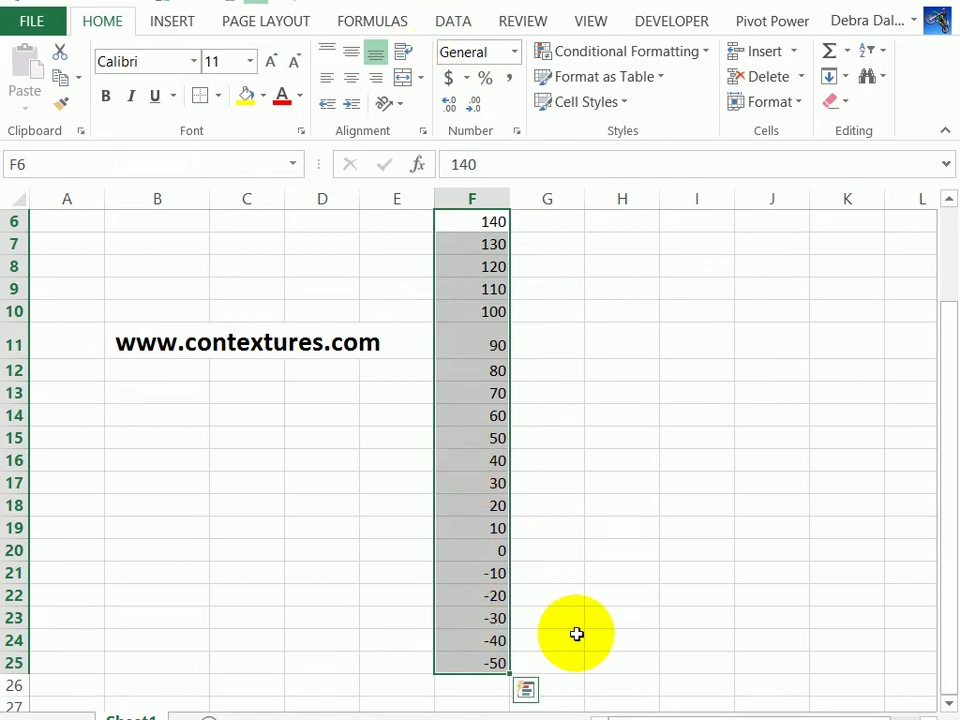
Begin an IF formula in G6 that tests $B$3=F6, with an absolute reference to B3, and returns an empty string when true
scroll(383, 275, "up", 1)
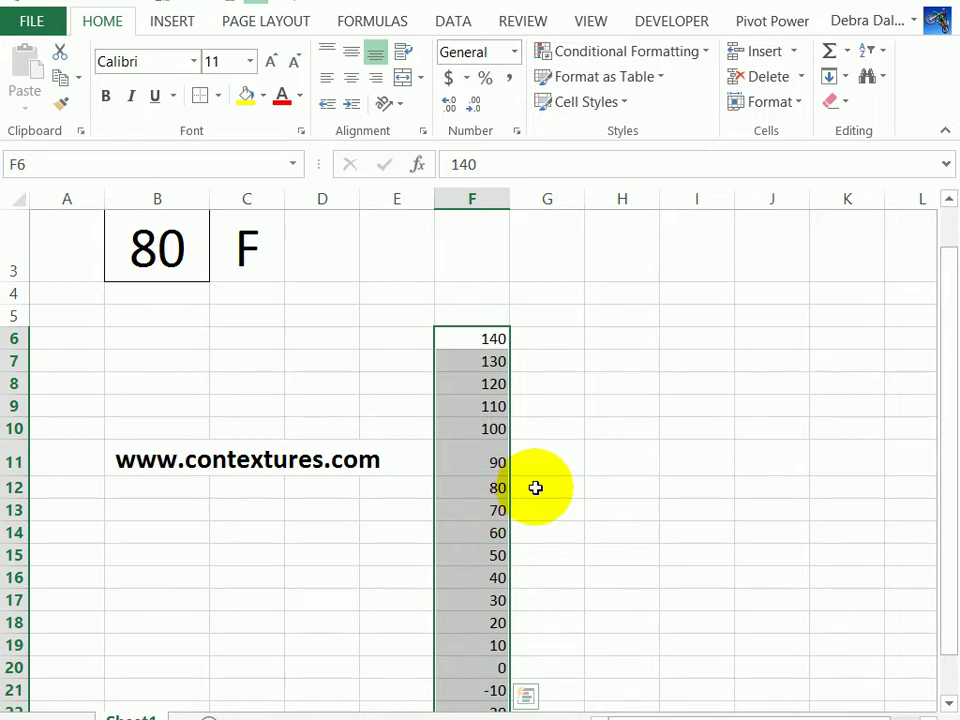
left_click(537, 342)
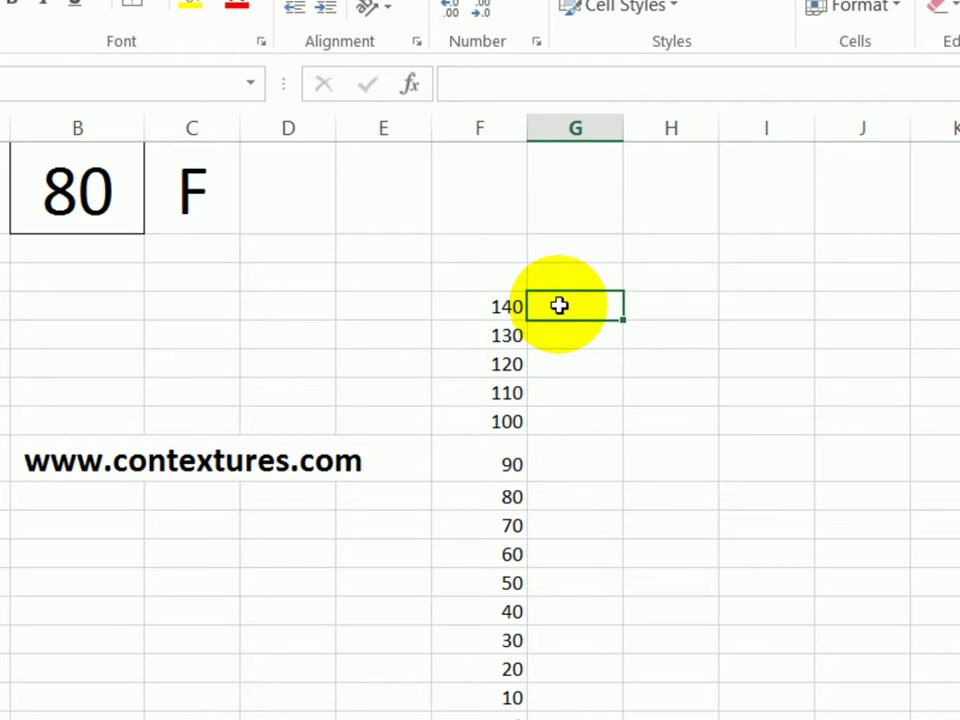
type("=if")
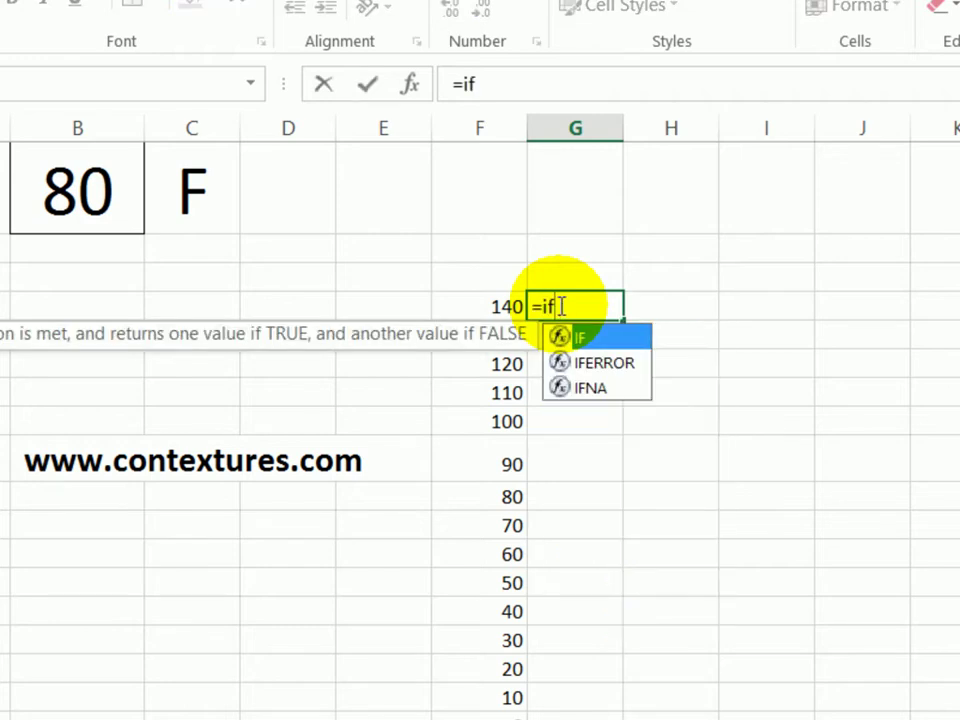
type("(")
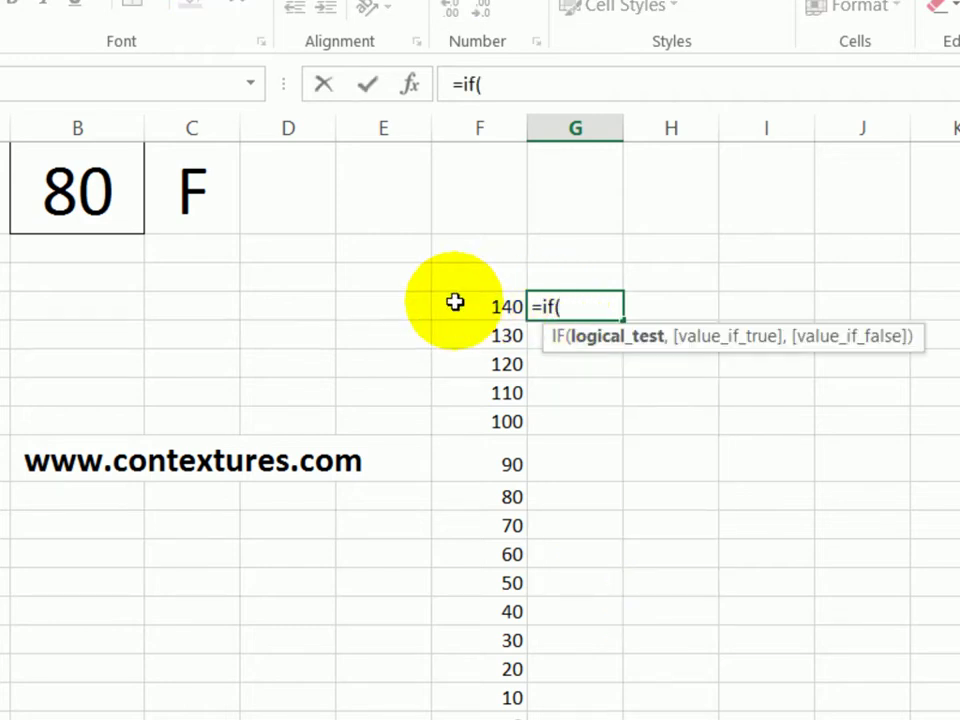
left_click(77, 193)
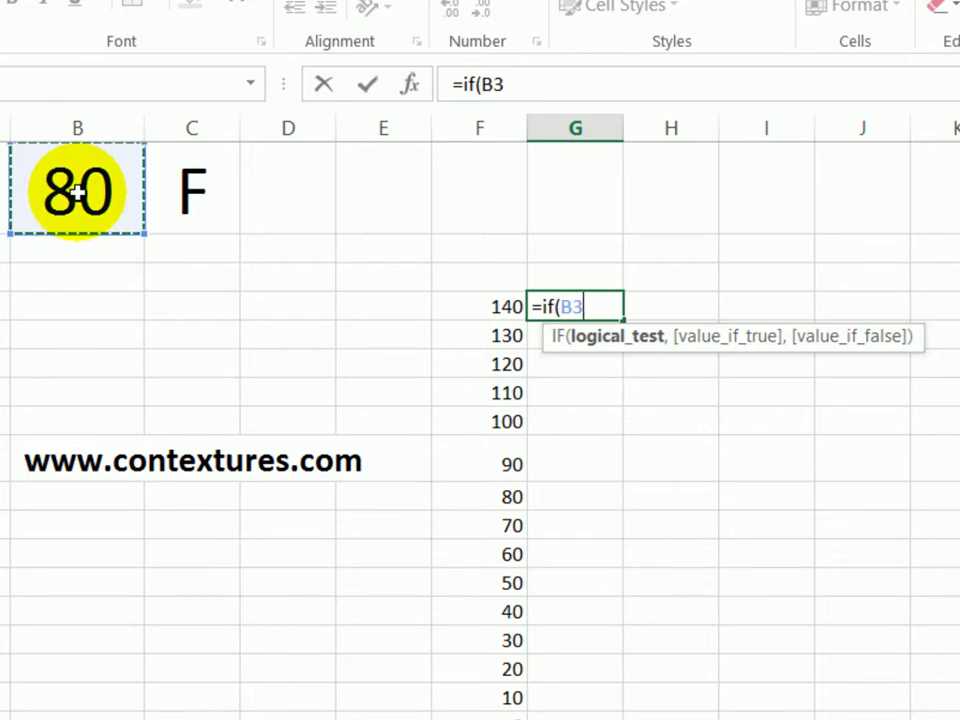
key("F4")
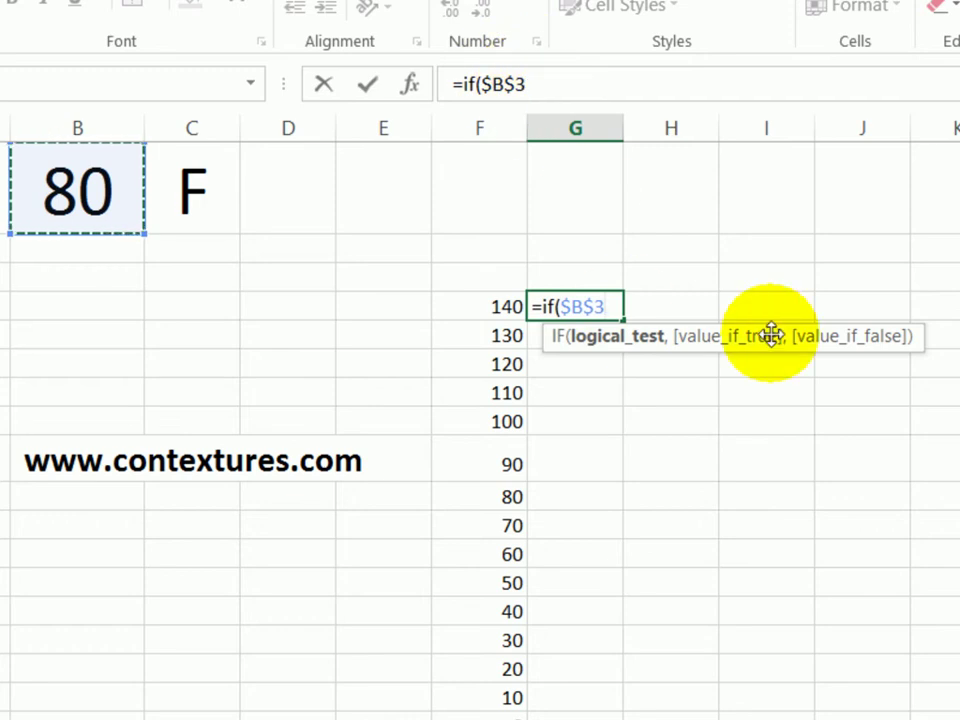
type("=")
left_click(505, 307)
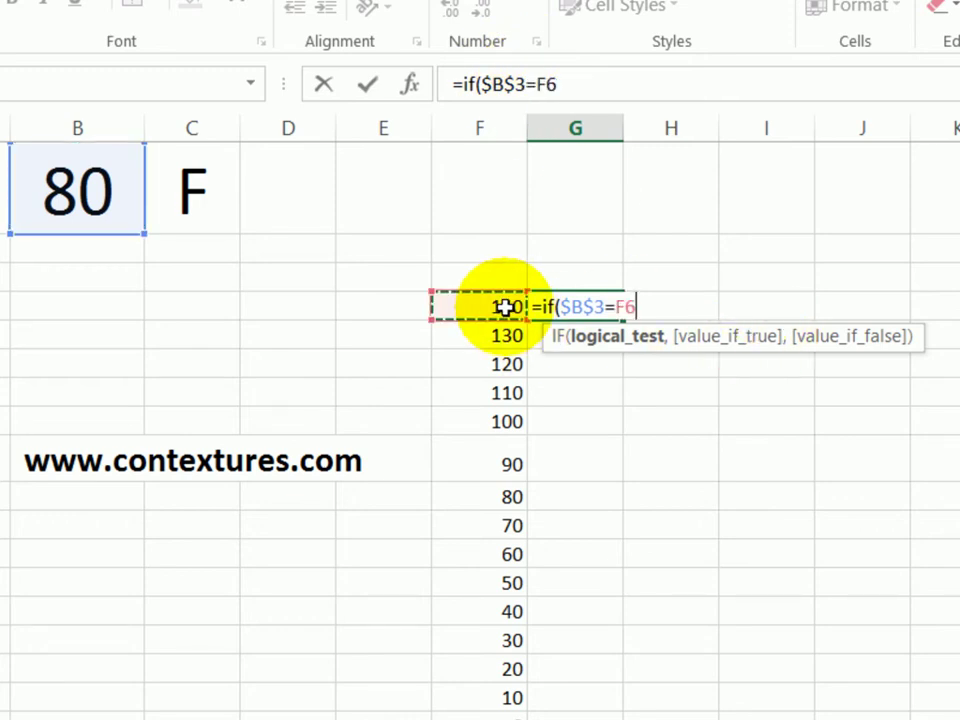
type(",")
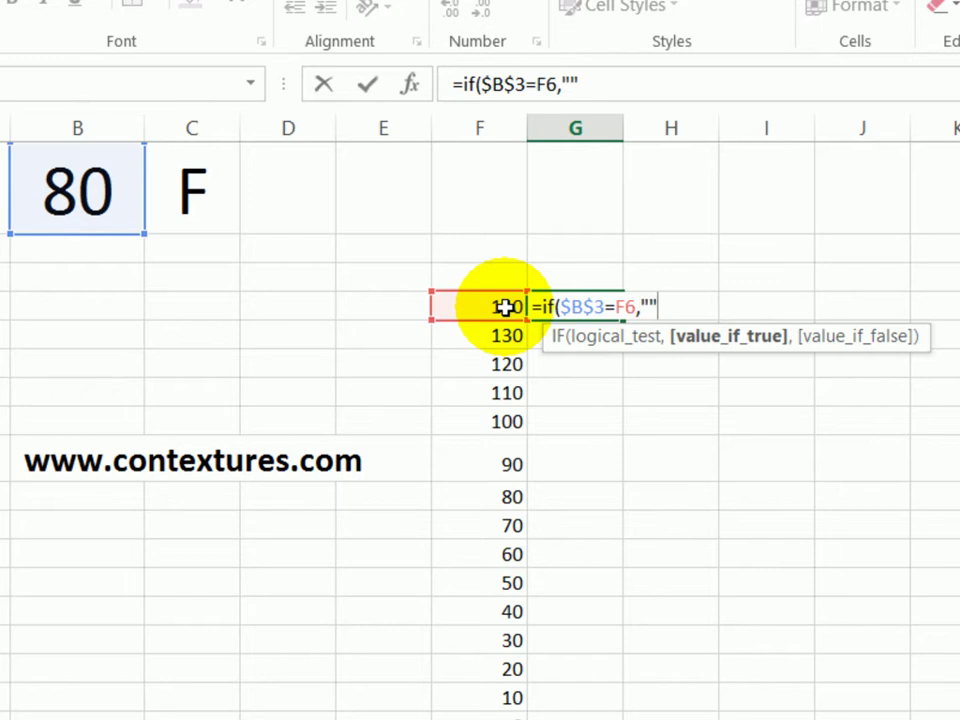
type("\"\",")
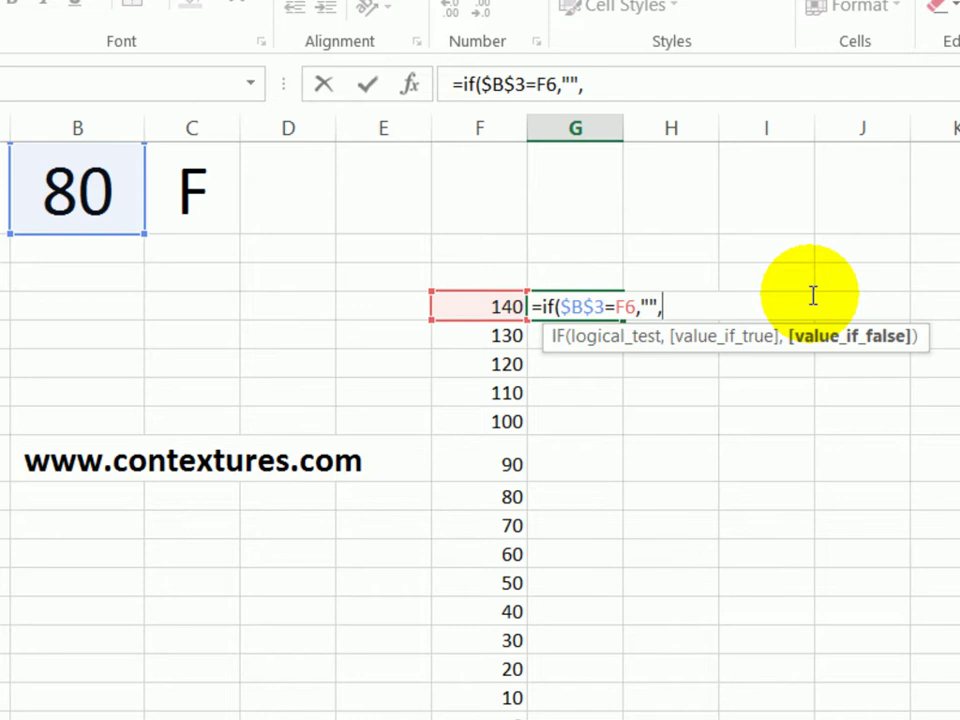
Nest a second IF as the false value, using AND to test $B$3>F6 and $B$3<F5
type("if(")
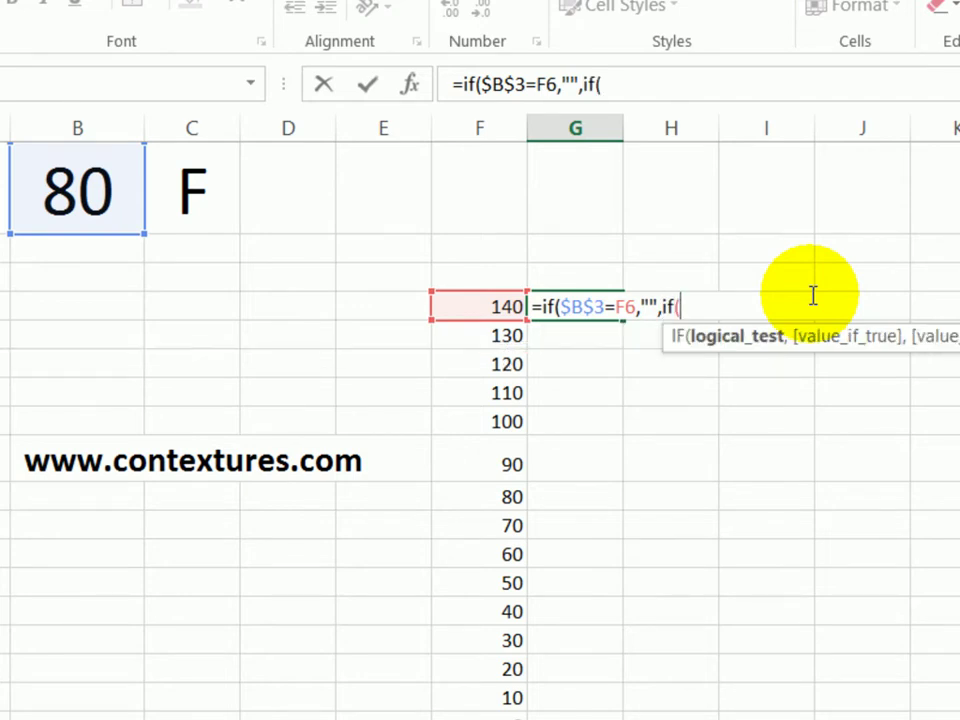
type("and(")
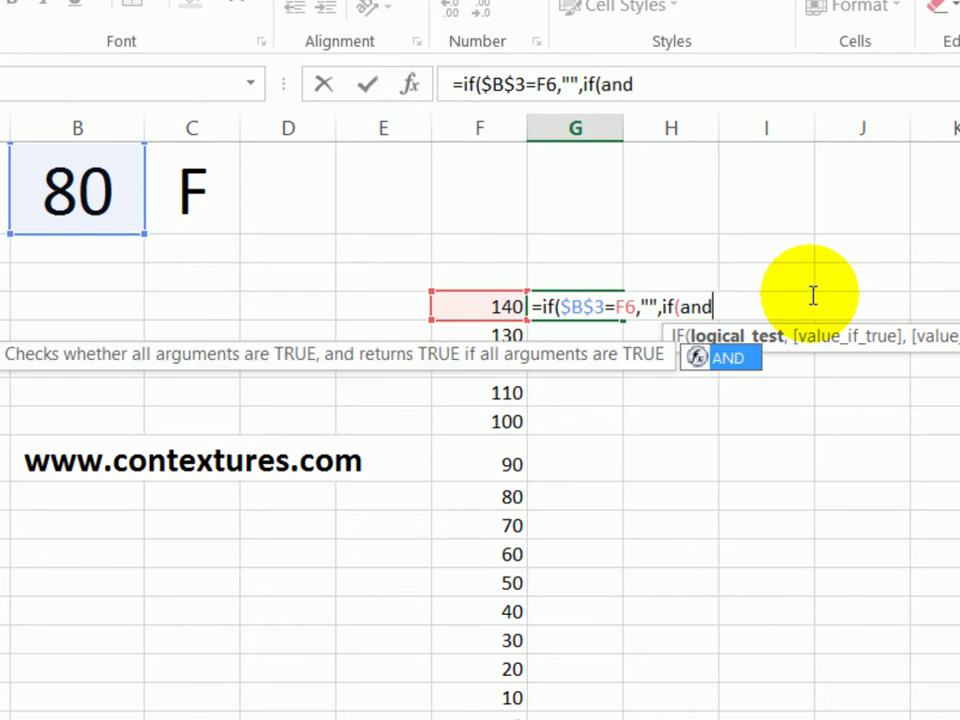
left_click(90, 185)
key("F4")
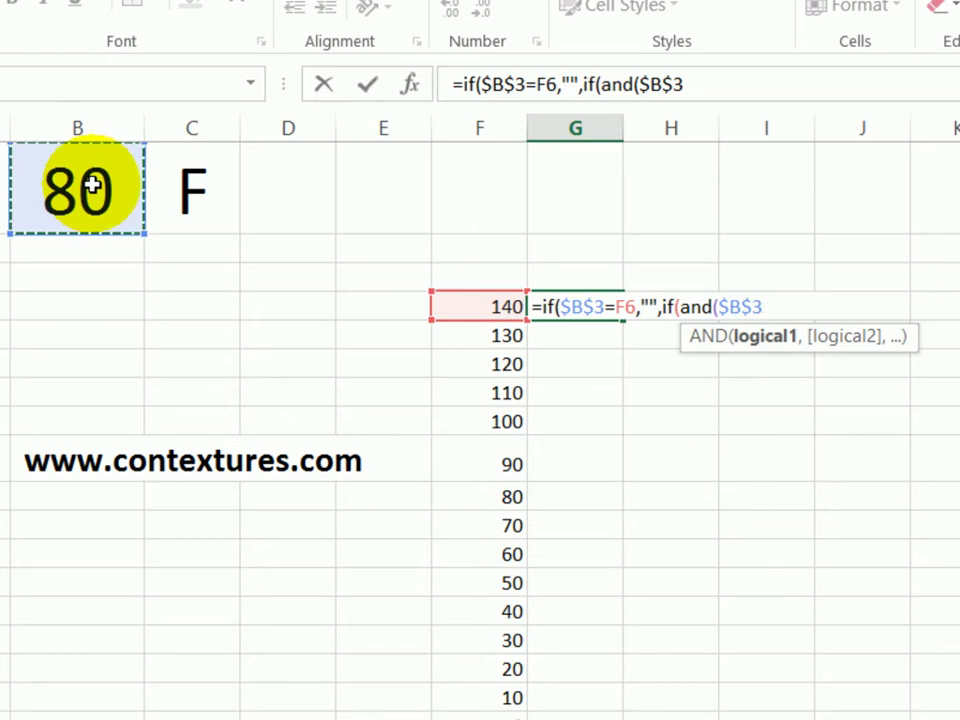
type(">")
left_click(466, 302)
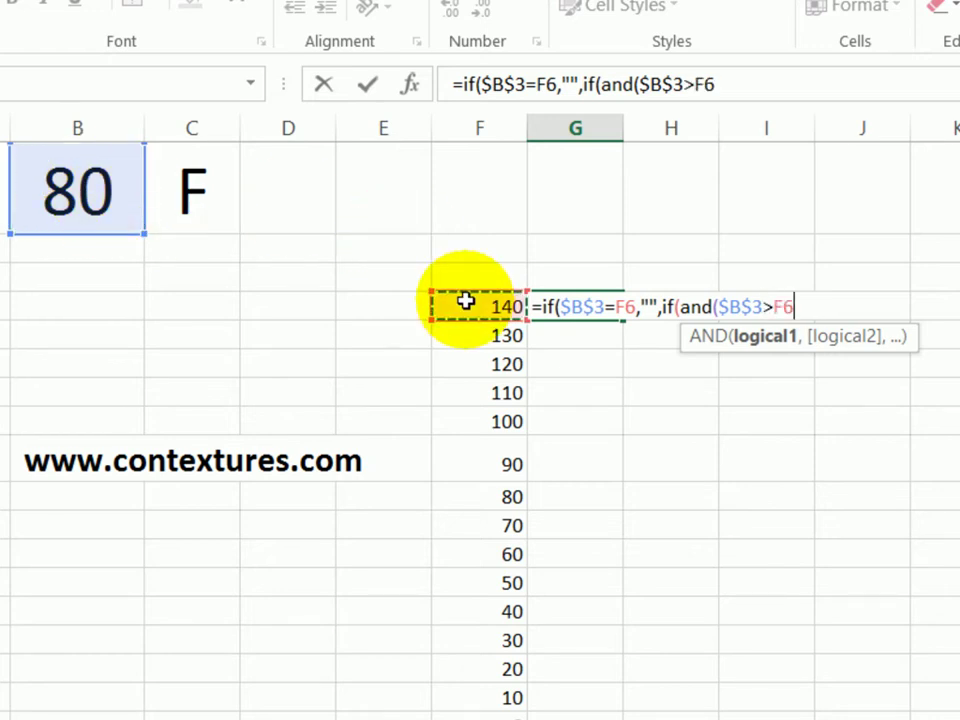
type(",")
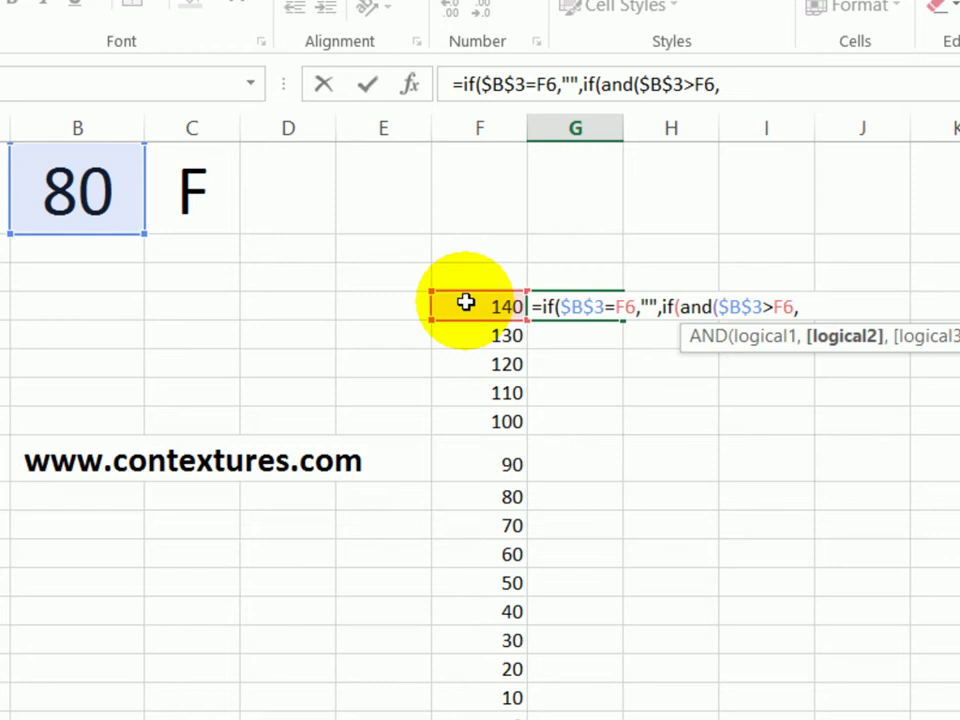
left_click(91, 196)
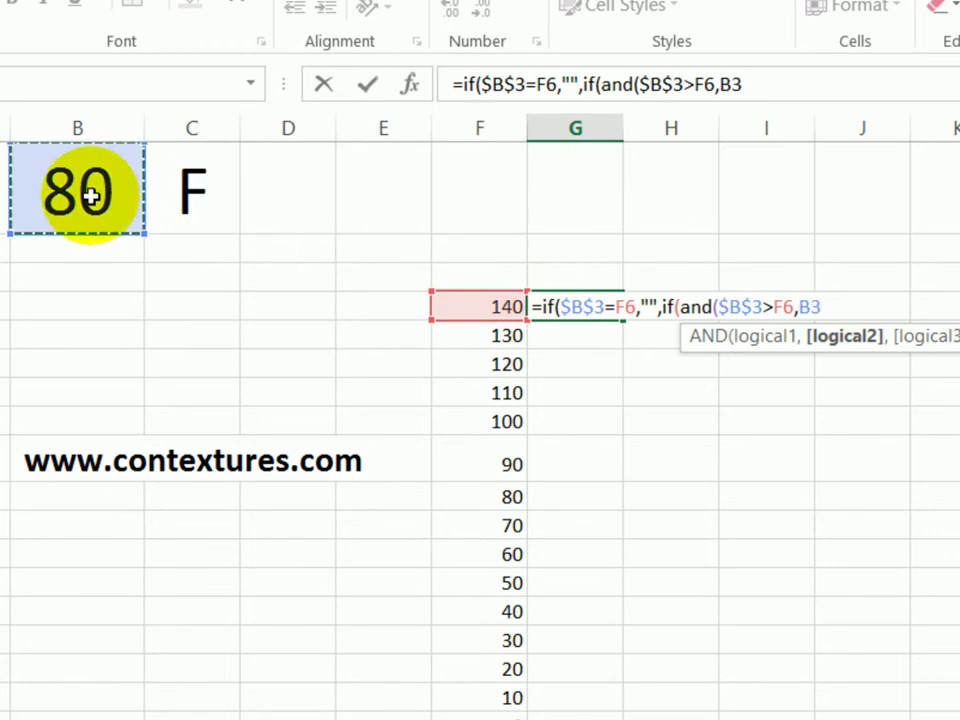
key("F4")
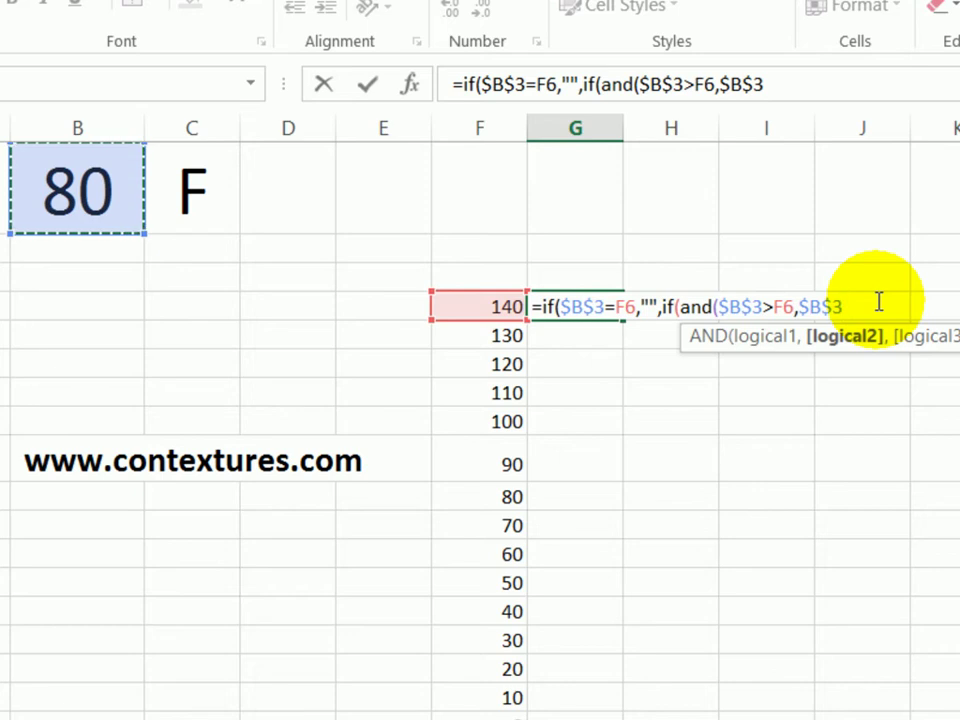
type("<")
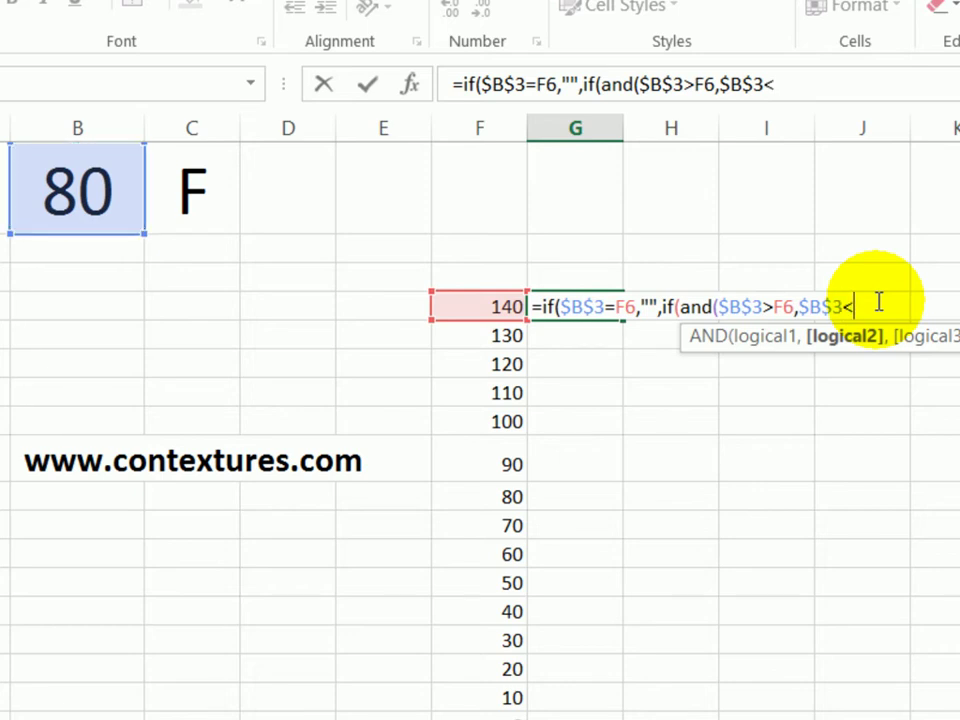
left_click(484, 273)
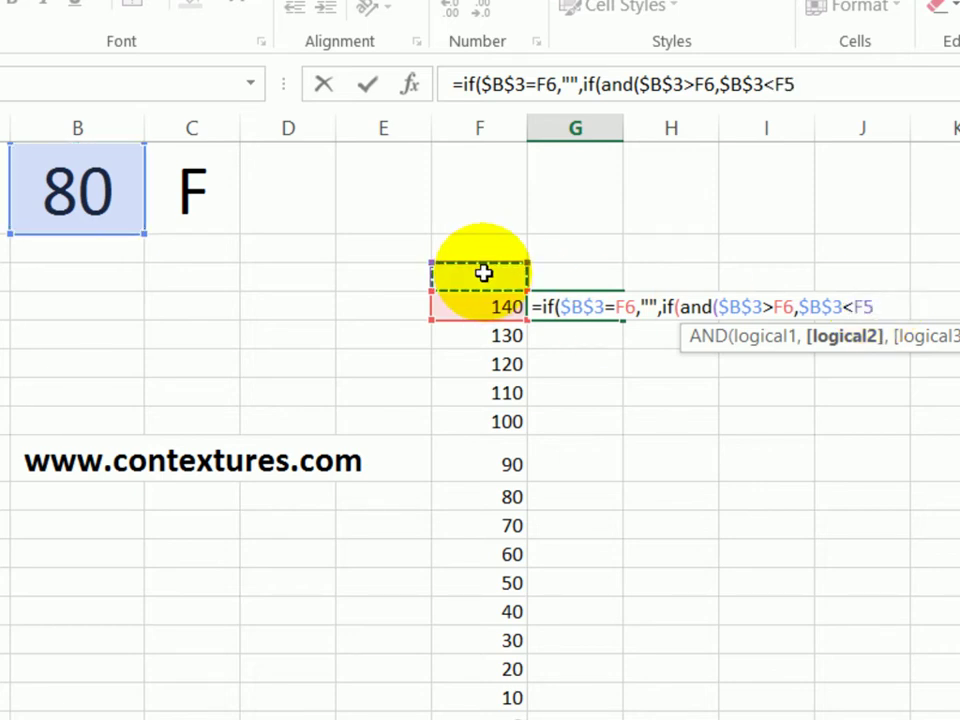
type(")")
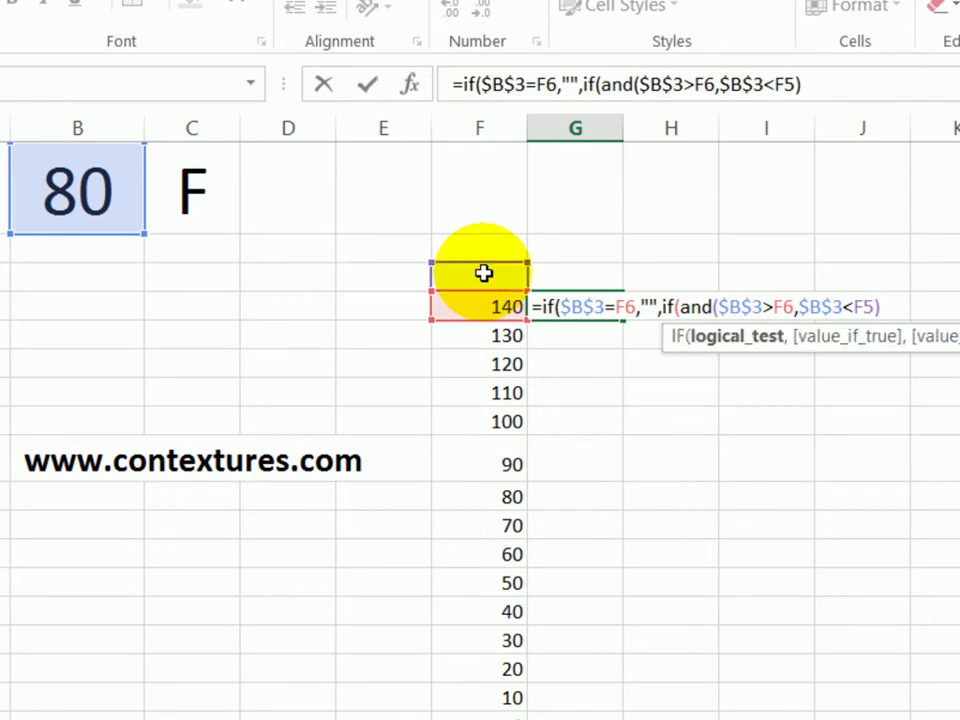
type(",")
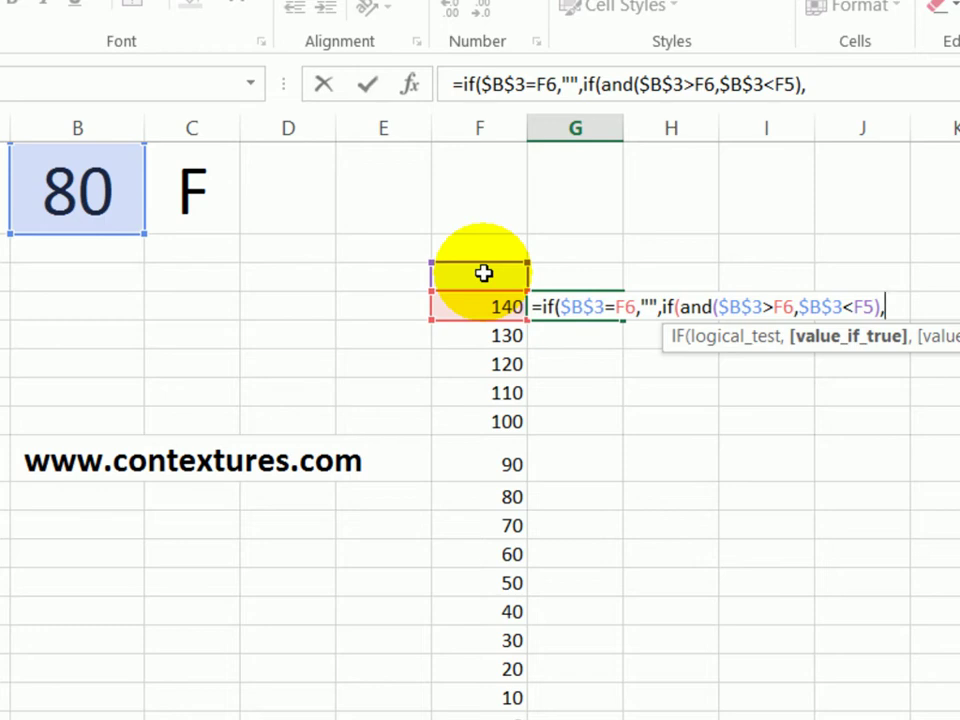
Finish the nested IF in G6 so it returns an empty string when true and F6 otherwise
type("\"\",")
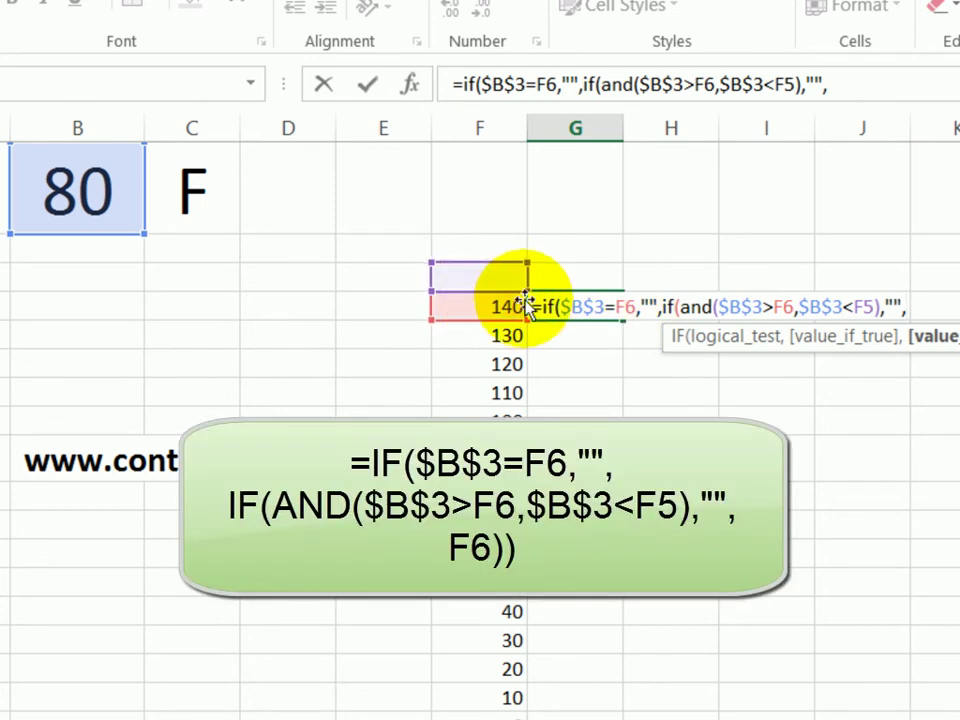
left_click(500, 302)
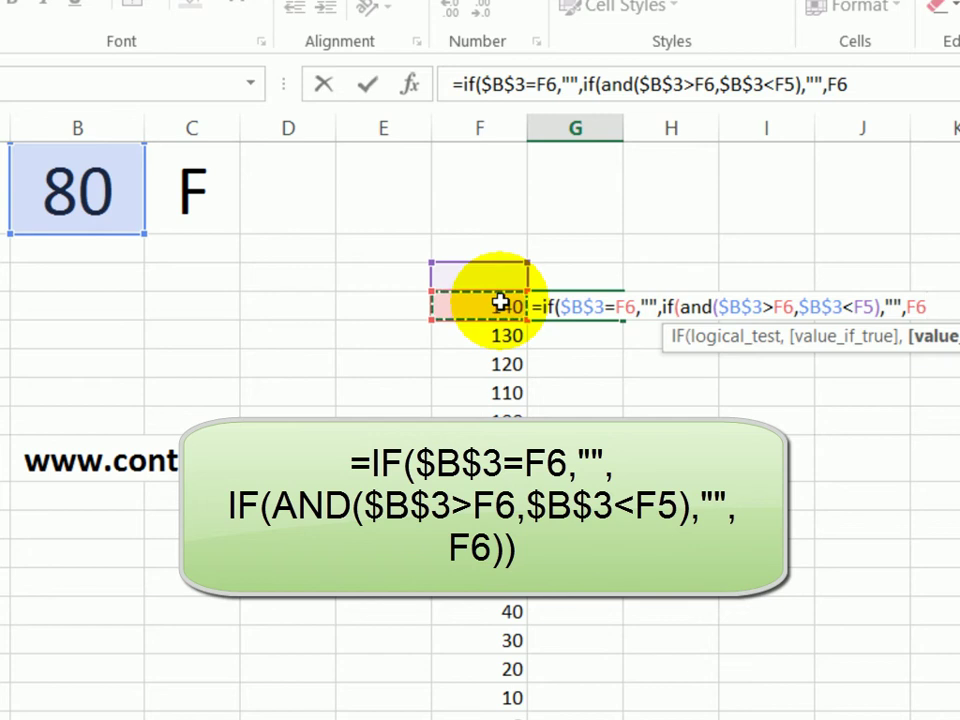
type("))")
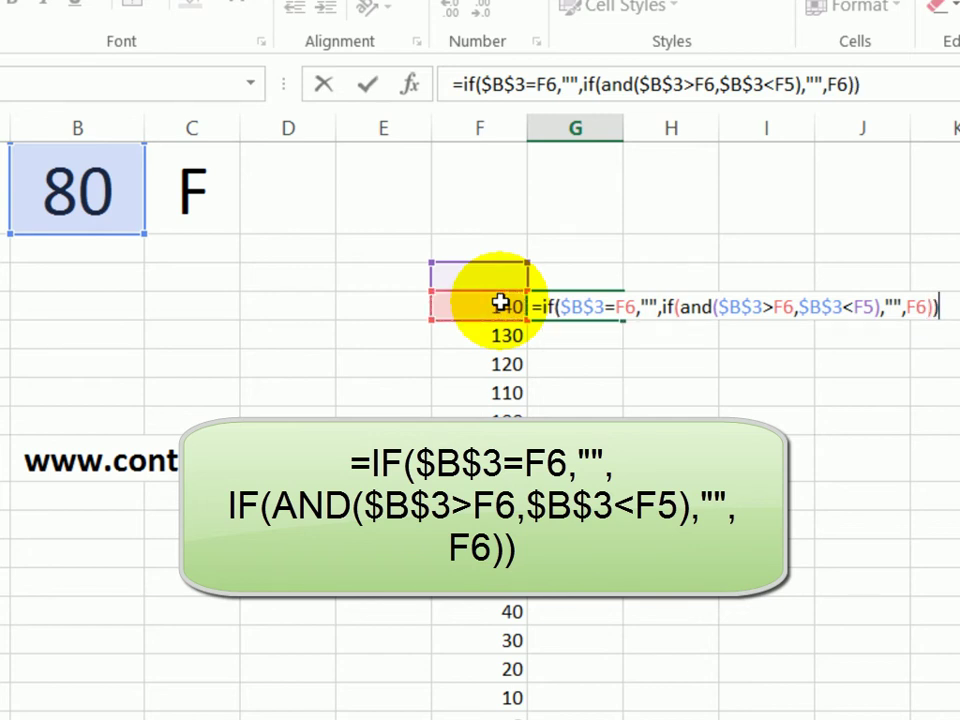
key("Return")
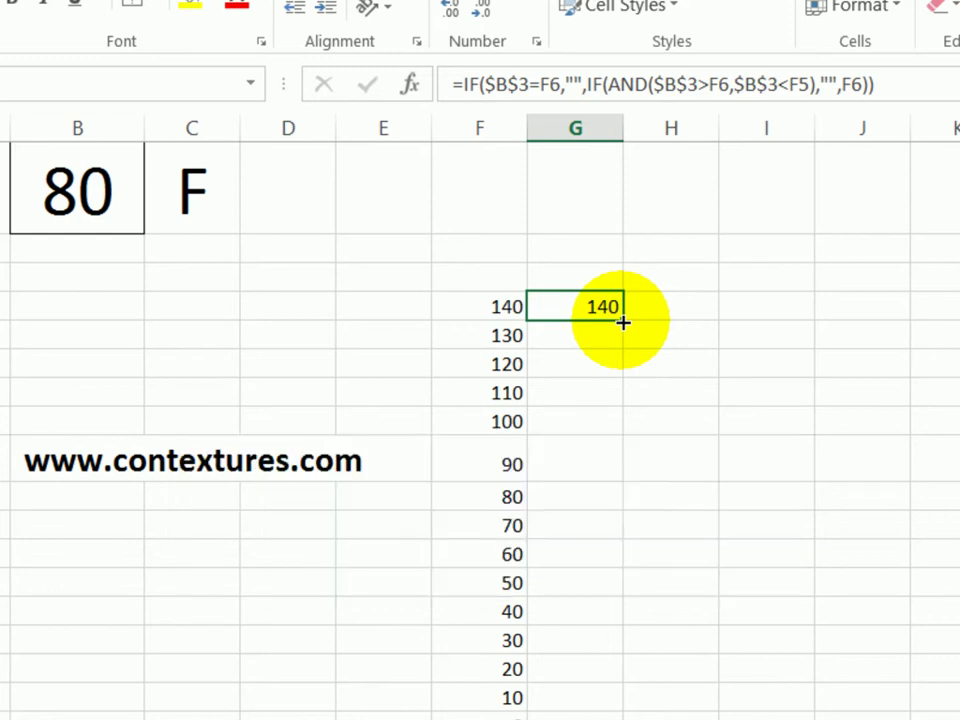
Copy the G6 formula down to G25 and check the row for 80 in both columns
double_click(623, 321)
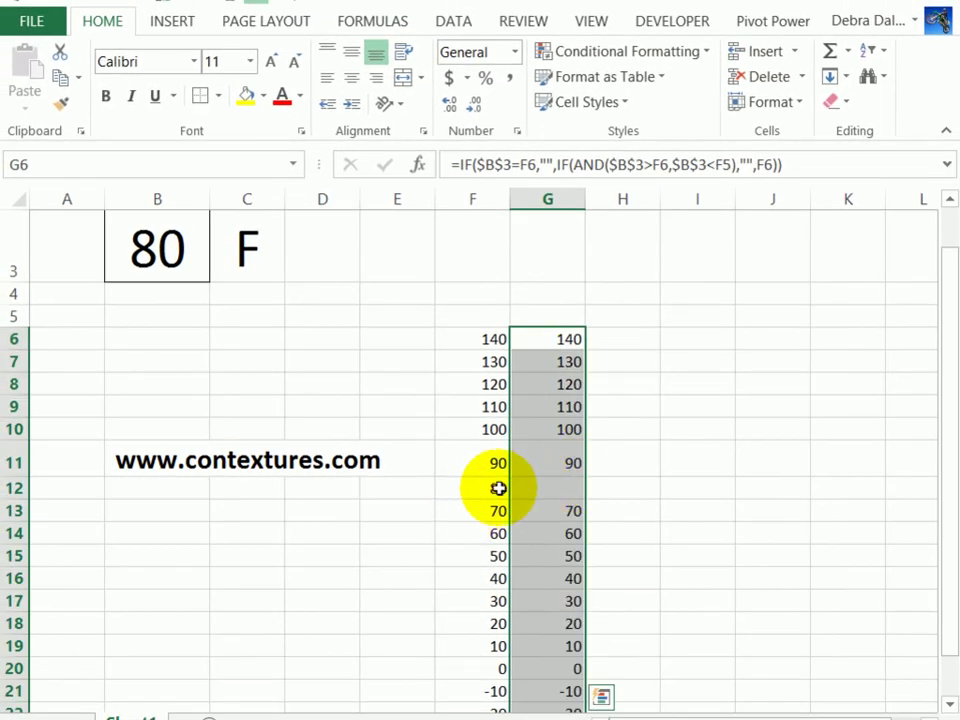
left_click(498, 488)
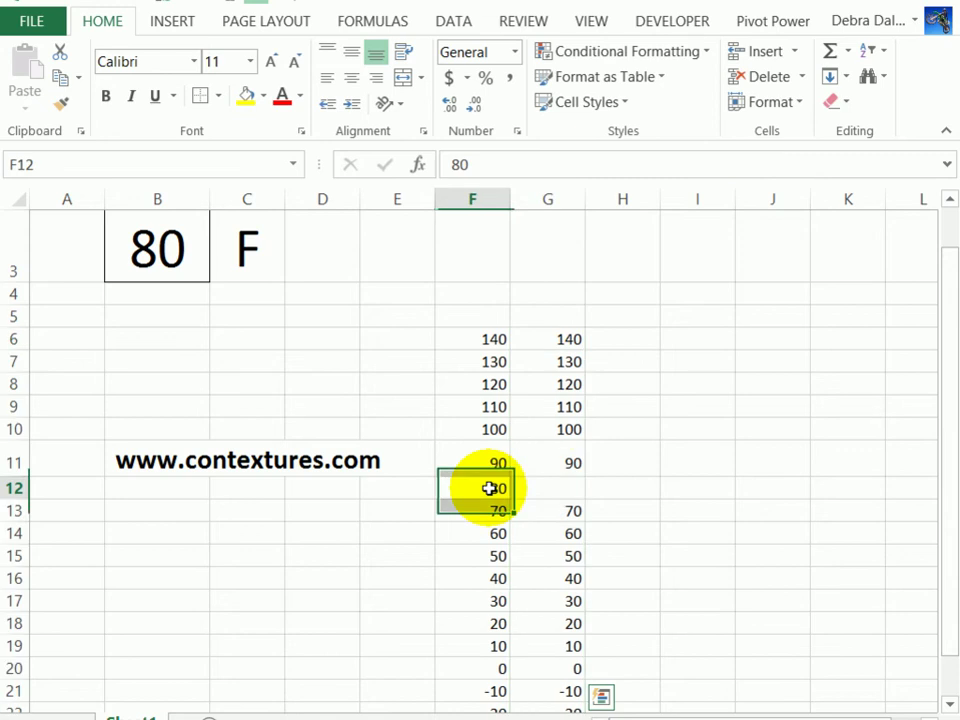
left_click(582, 490)
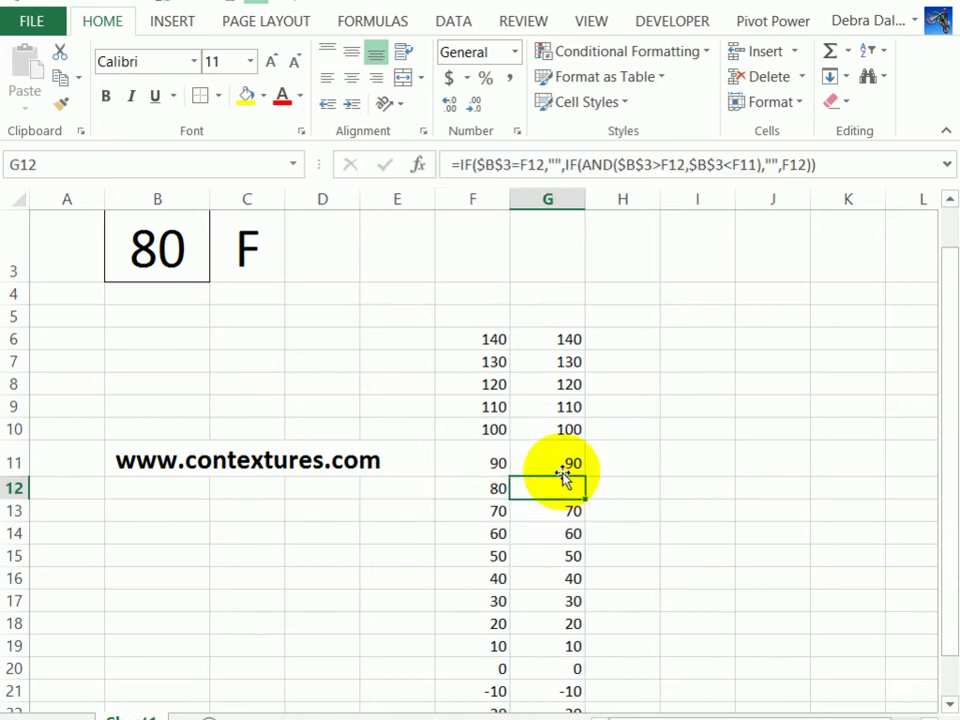
Set the temperature in B3 to 95 to test the formulas with a value between two scale marks
left_click(181, 254)
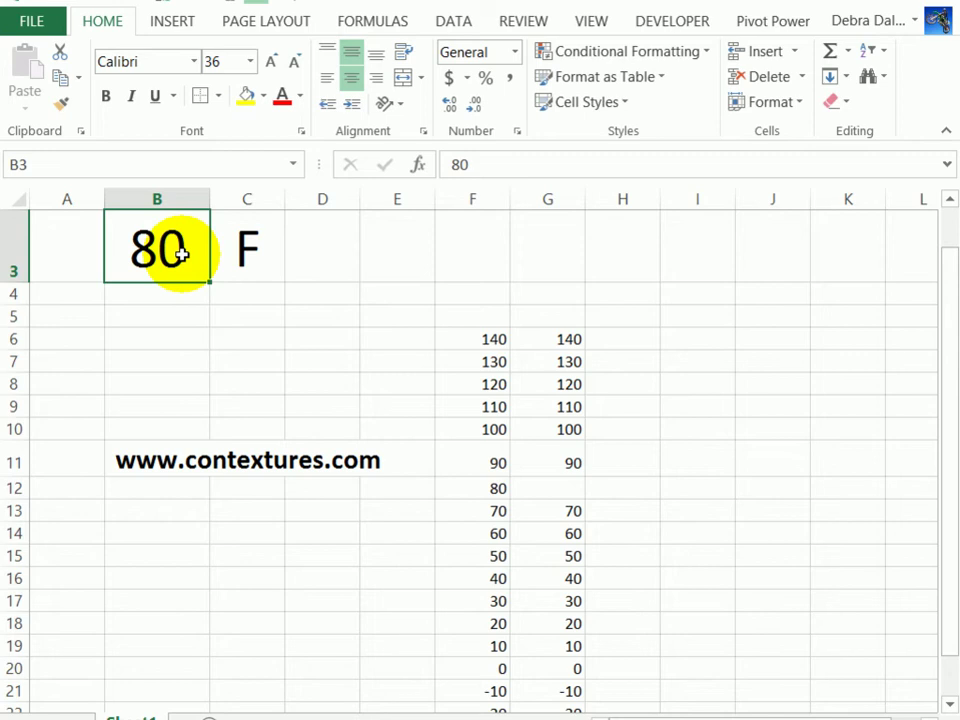
type("95")
key("Return")
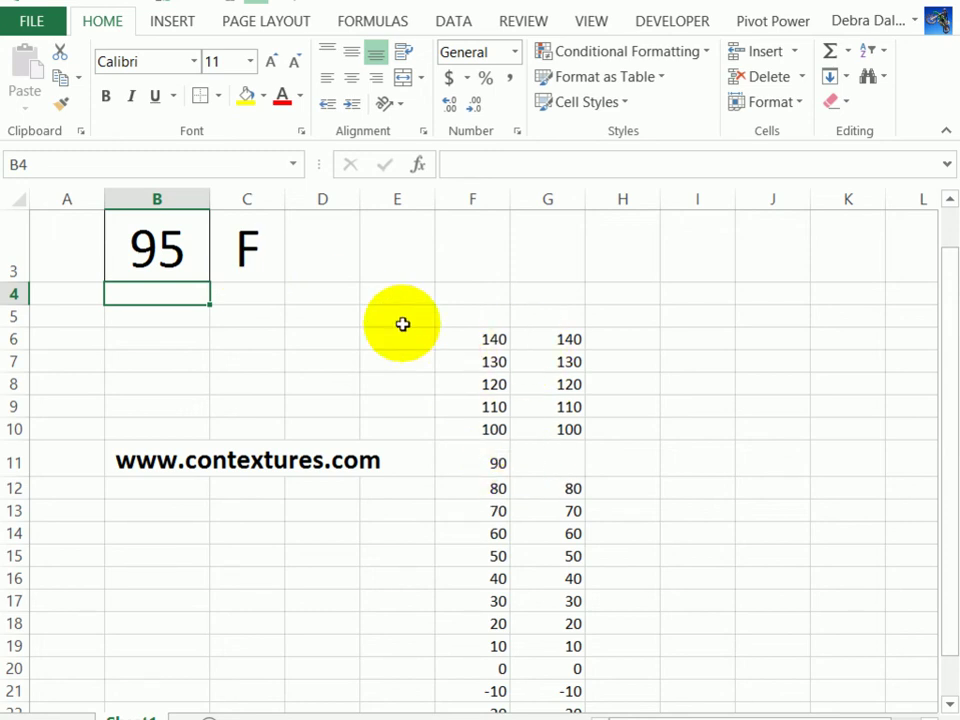
left_click(167, 240)
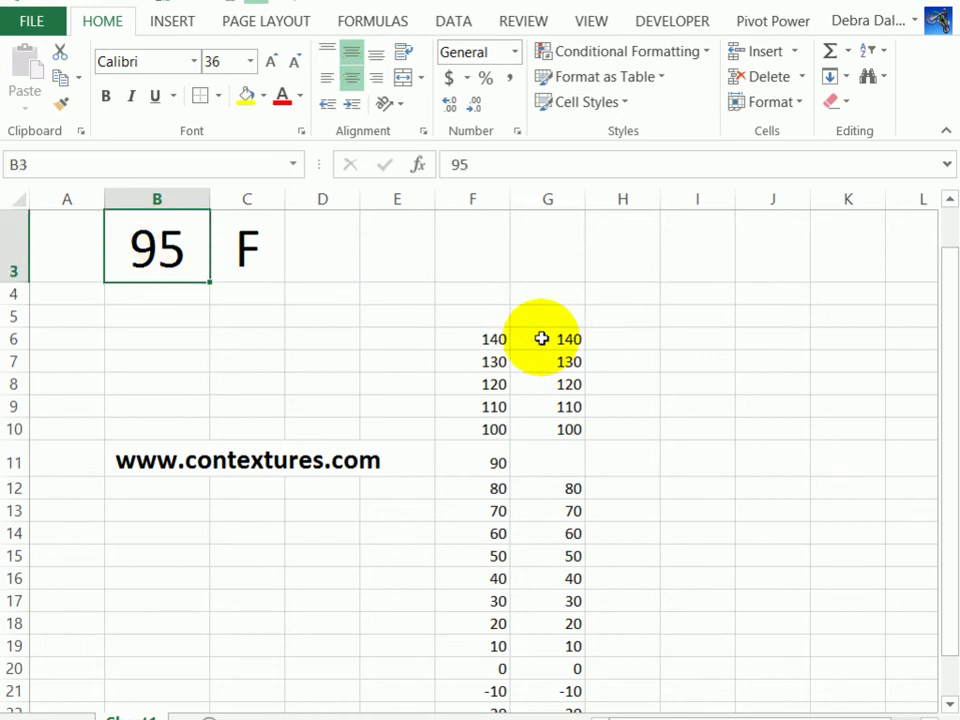
Apply a three-colour scale with red for high, white for middle and blue for low values to G6:G25 and cell B3
left_click_drag(538, 338, 528, 664)
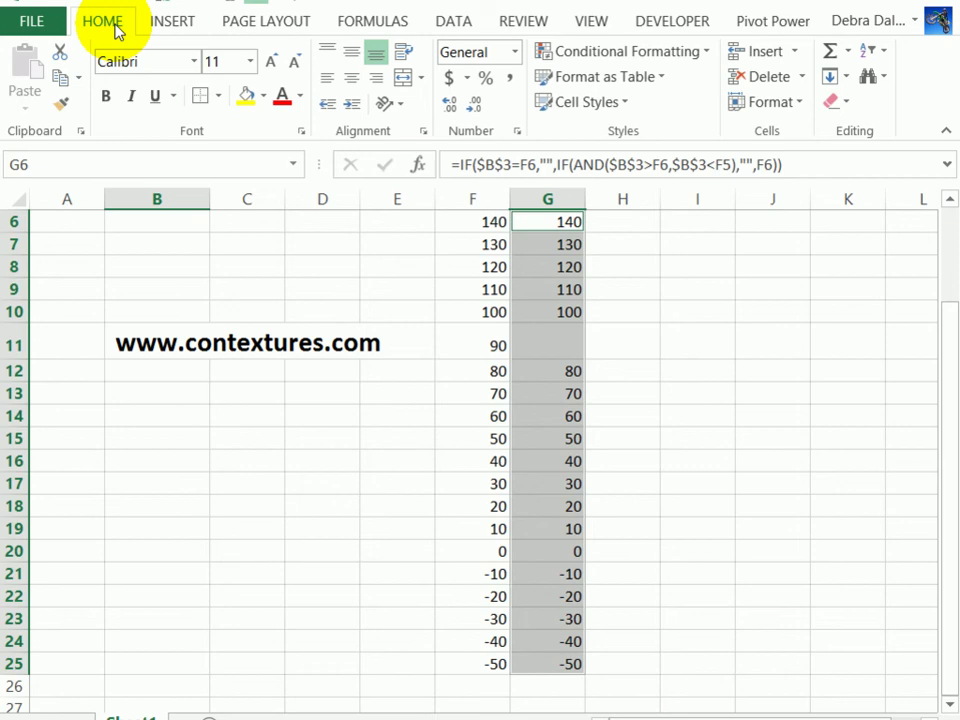
left_click(585, 55)
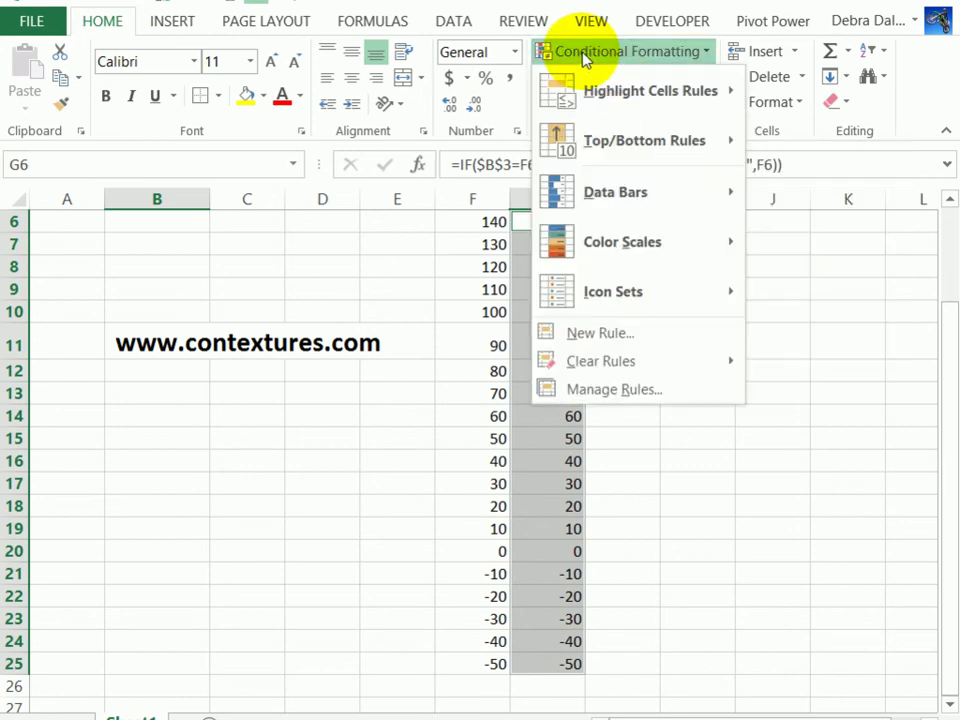
mouse_move(623, 243)
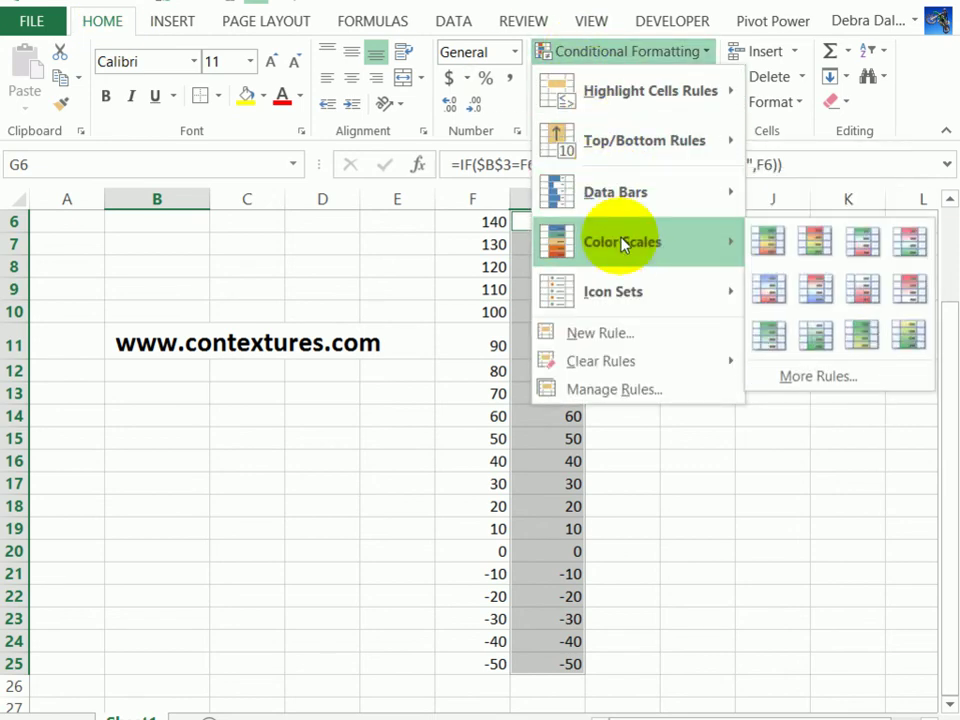
left_click(818, 290)
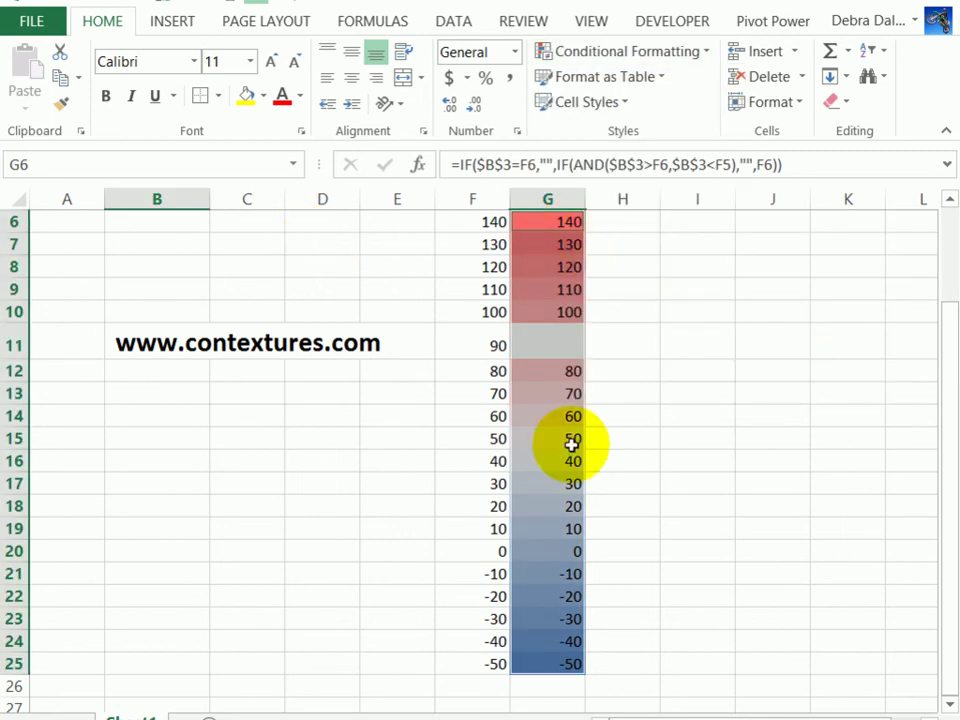
left_click(608, 341)
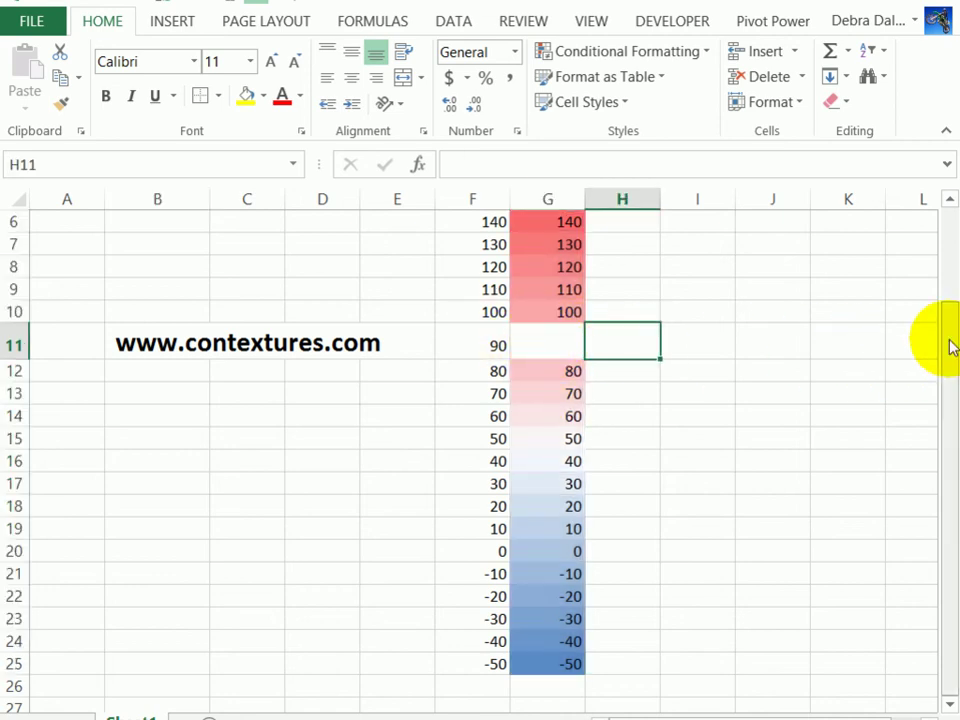
Test the colour scale by setting the temperature in B3 to 30 and to -20
left_click_drag(948, 343, 948, 215)
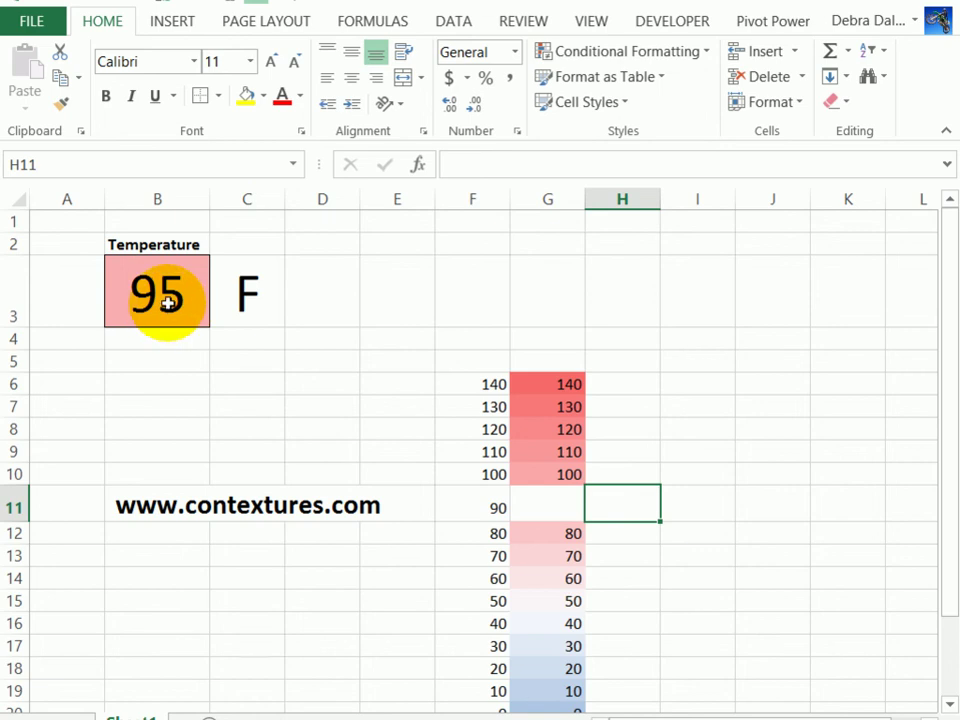
left_click(168, 302)
type("30")
key("Return")
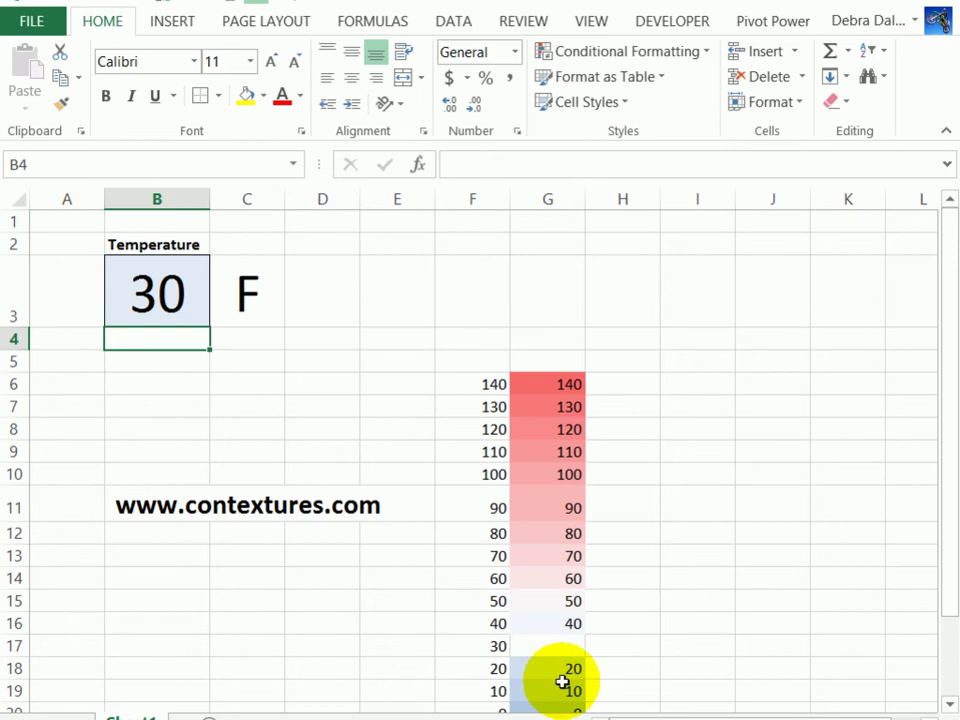
left_click(157, 287)
type("-")
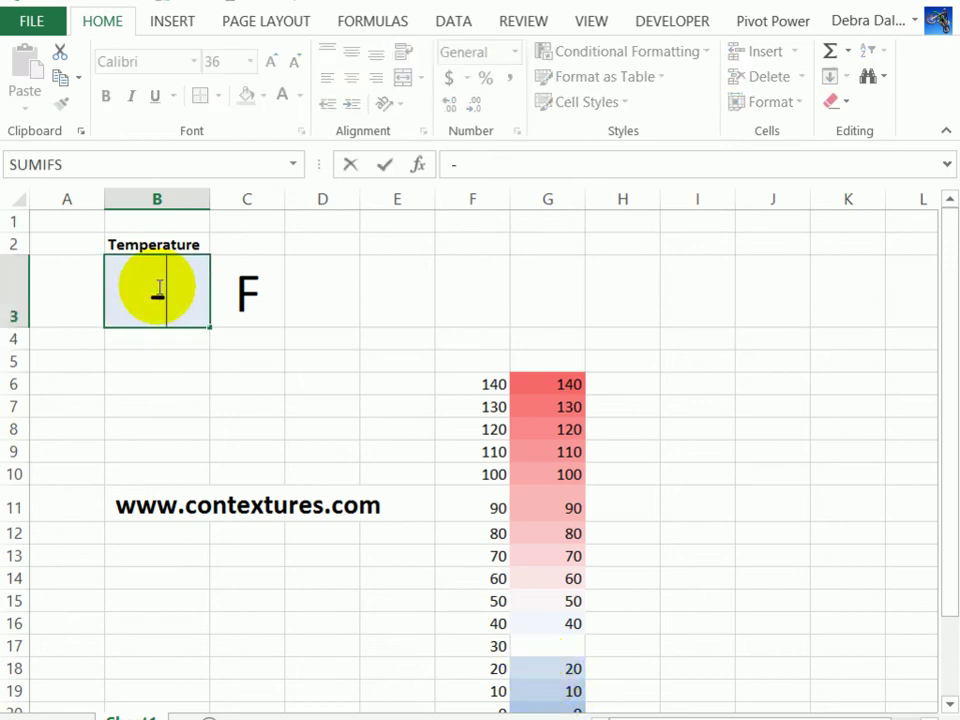
type("20")
key("Return")
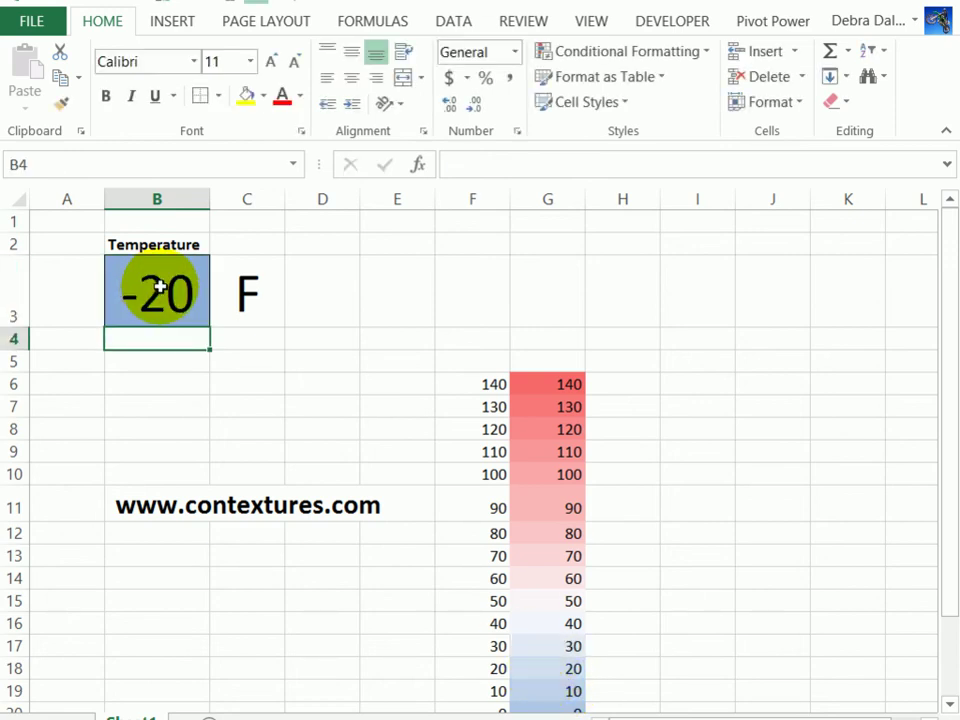
Edit the Graded Color Scale rule on B3 and set its minimum colour to a darker blue theme colour
key("Up")
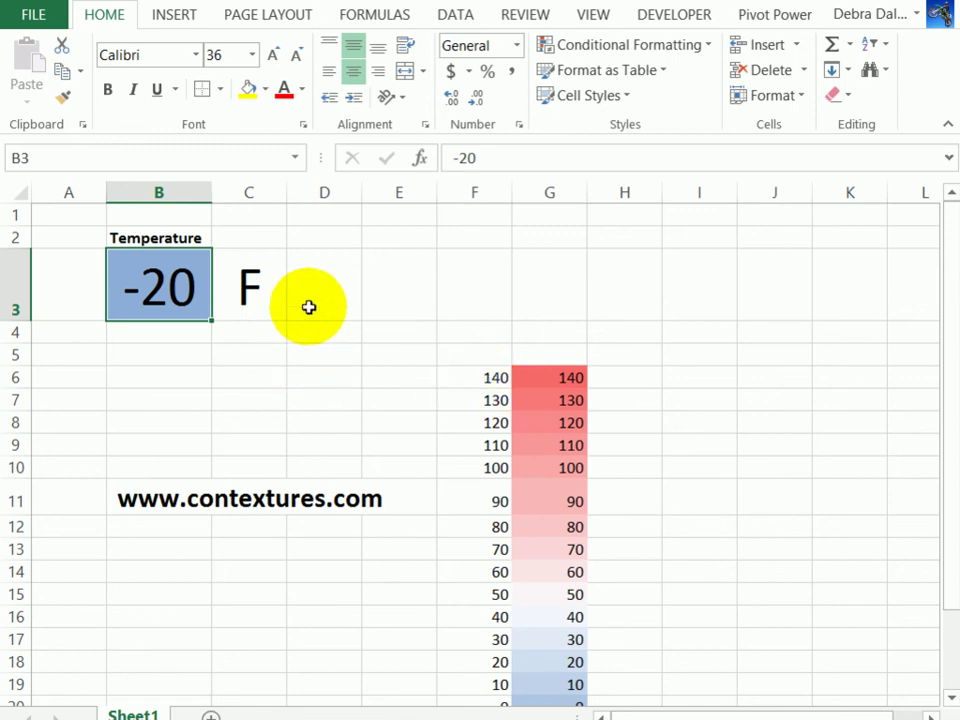
left_click(596, 52)
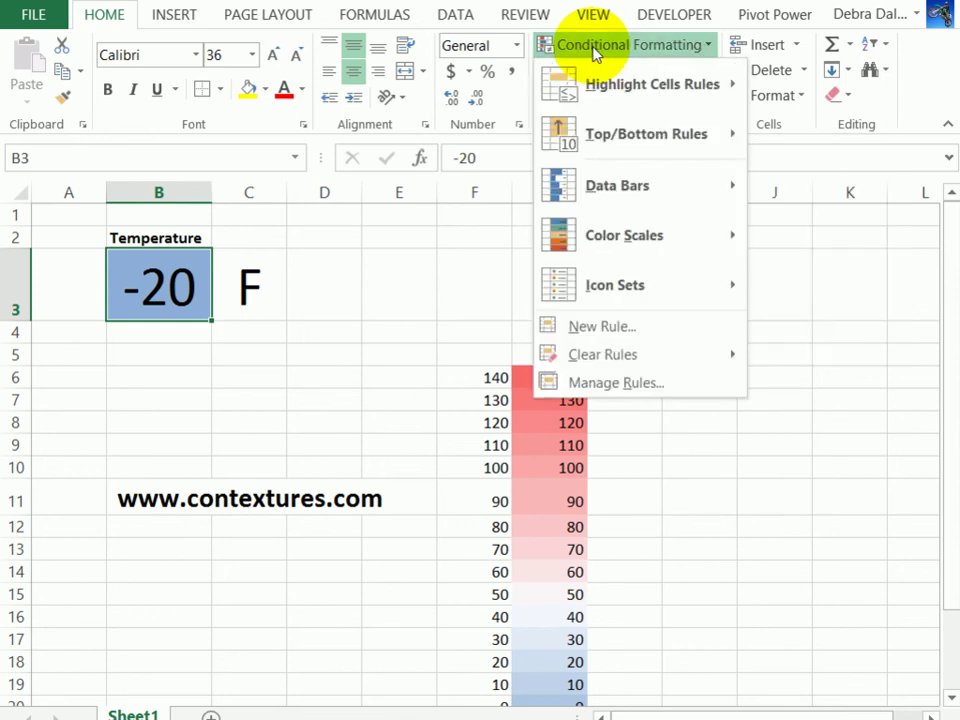
left_click(613, 385)
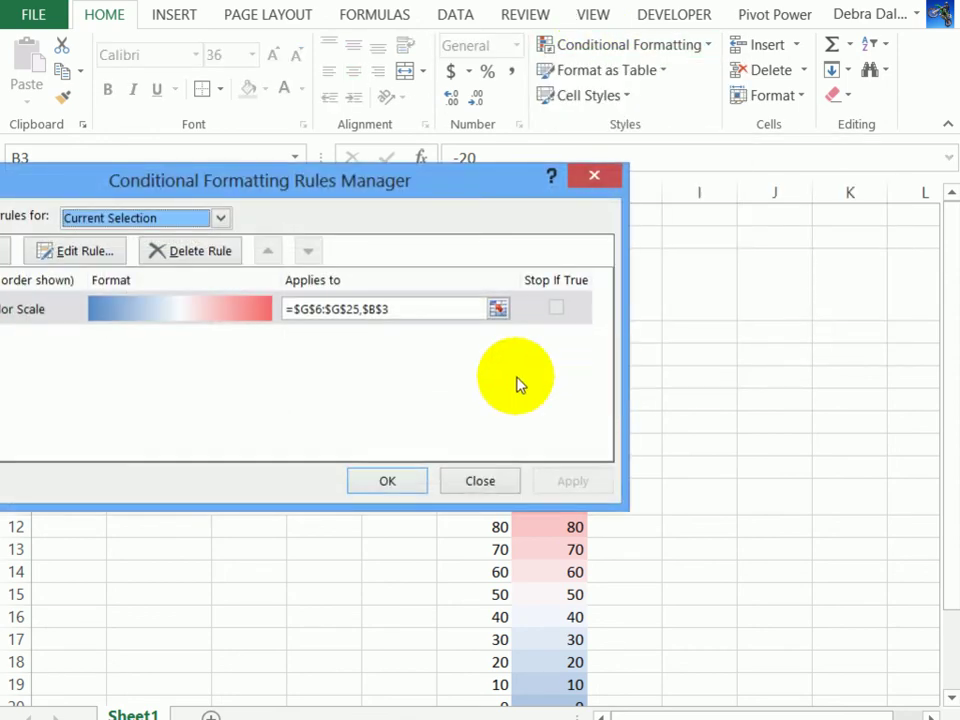
left_click_drag(446, 197, 536, 163)
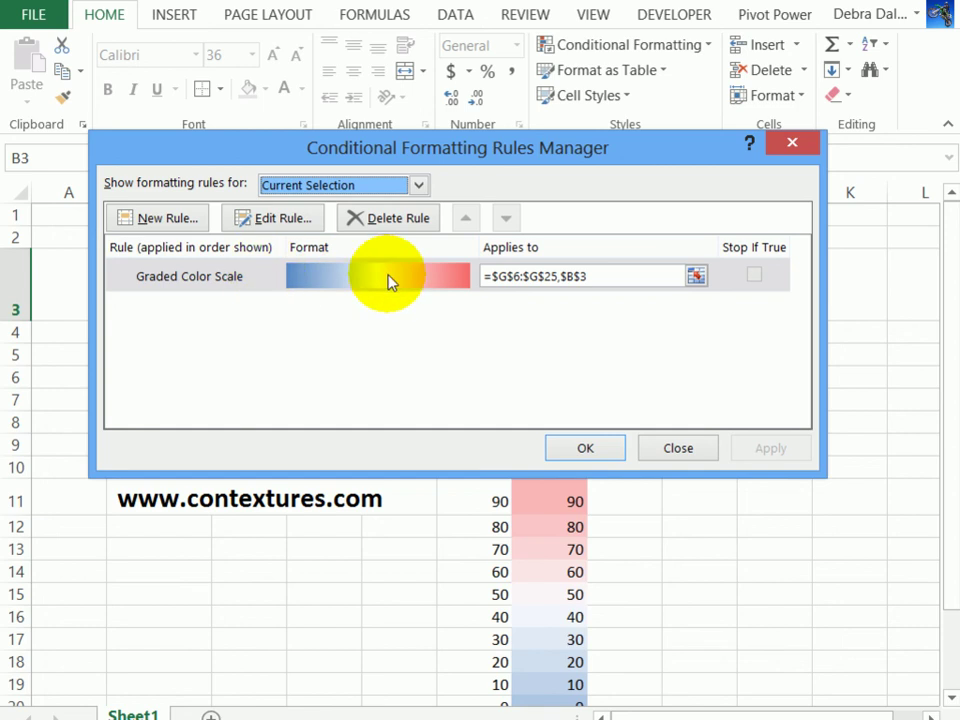
left_click(248, 282)
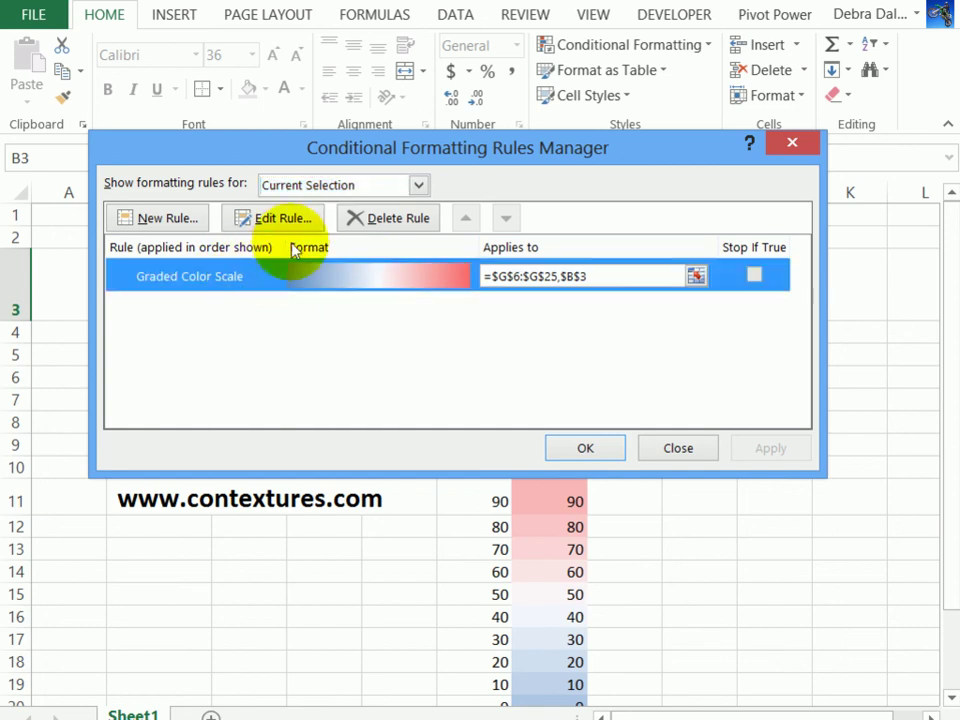
left_click(274, 218)
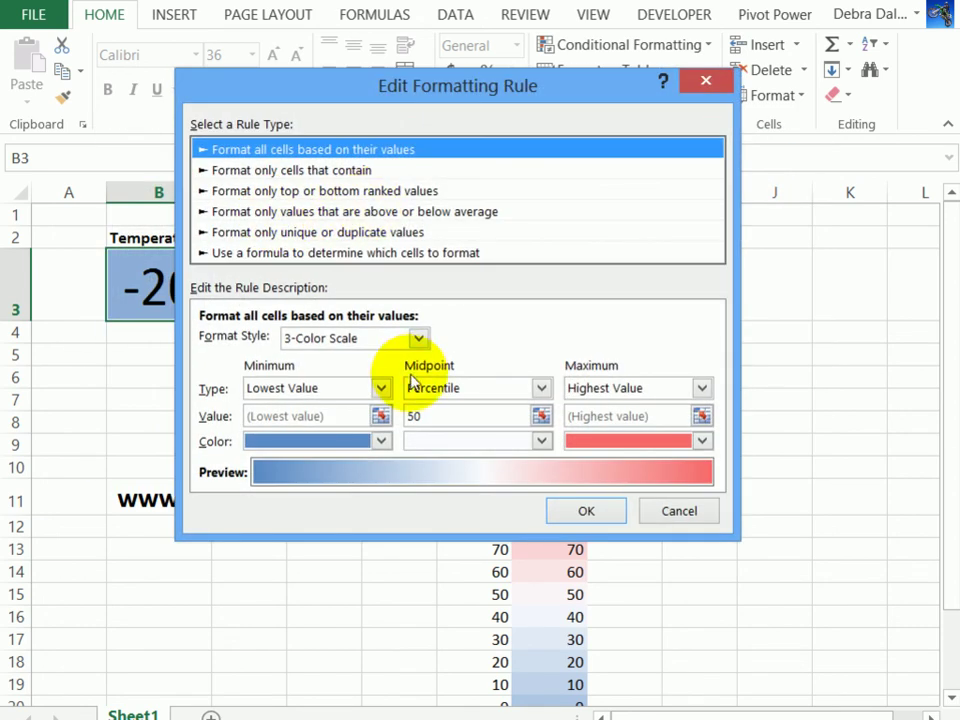
left_click(381, 443)
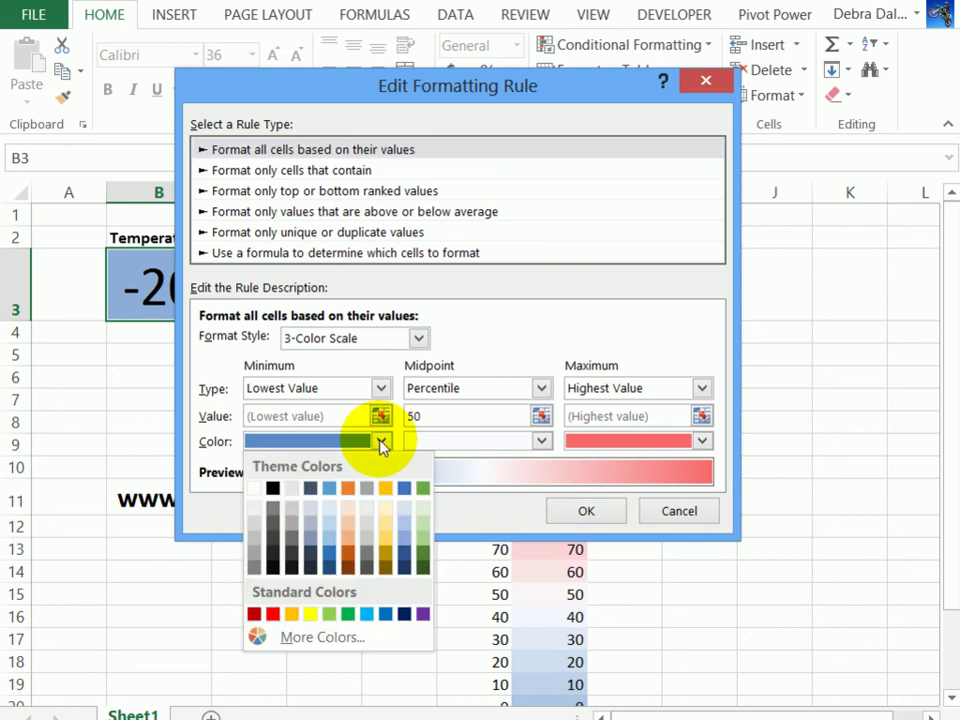
left_click(333, 561)
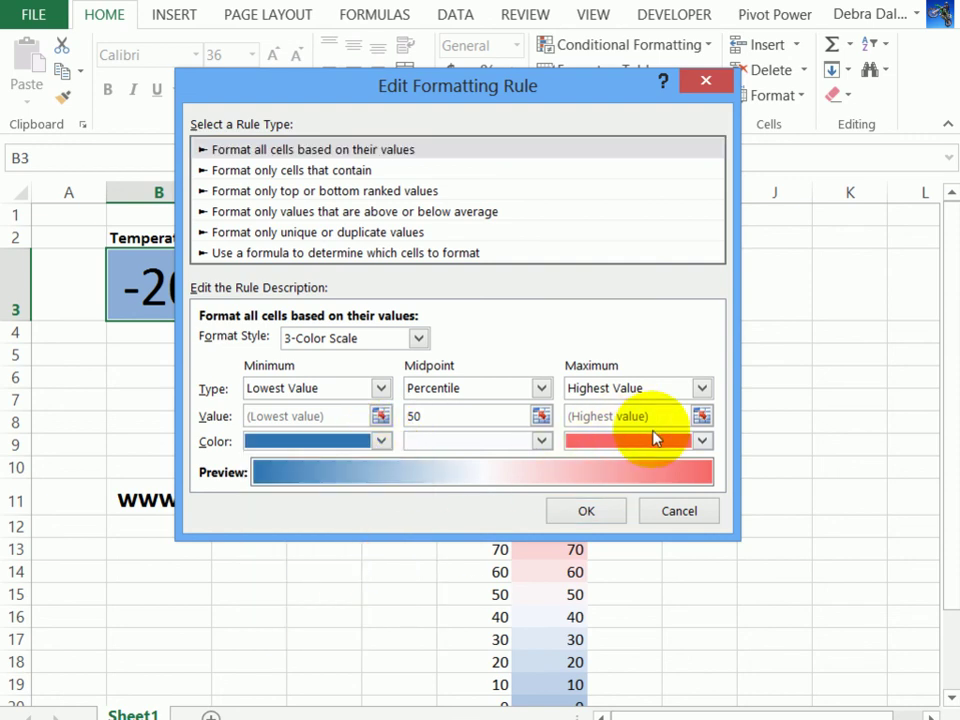
Set the rule's maximum colour to standard red and apply the edited rule to the cells
left_click(702, 441)
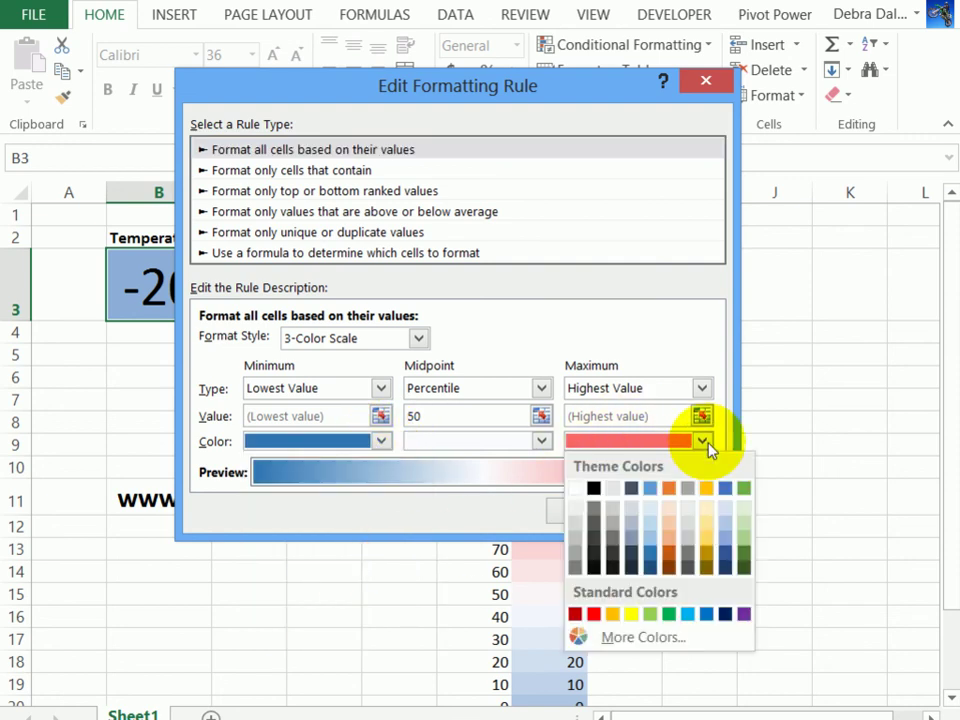
left_click(592, 614)
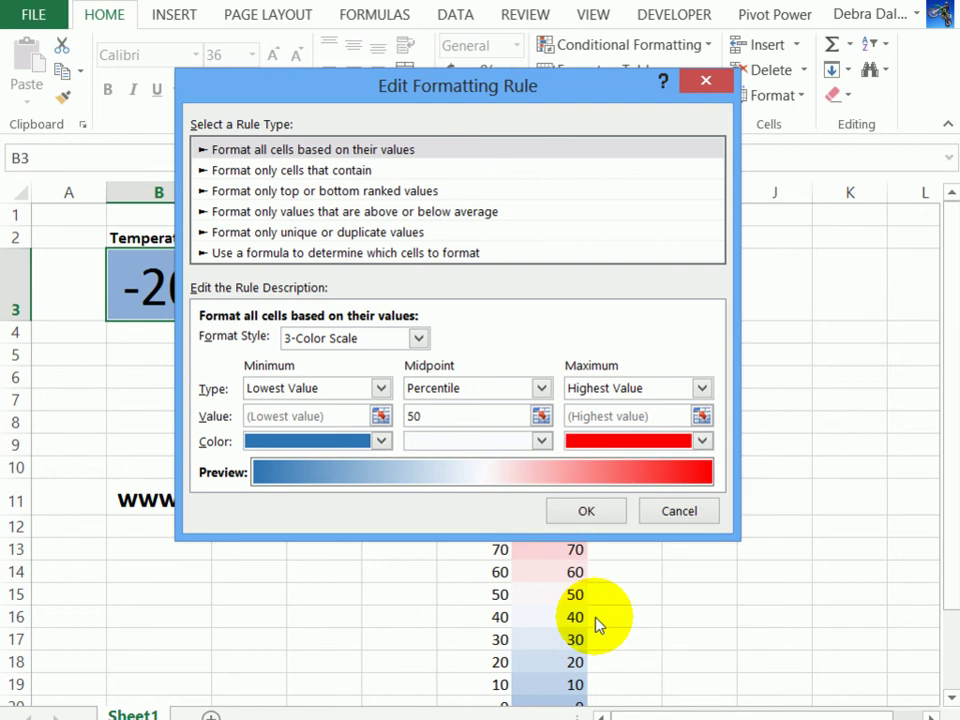
left_click(598, 512)
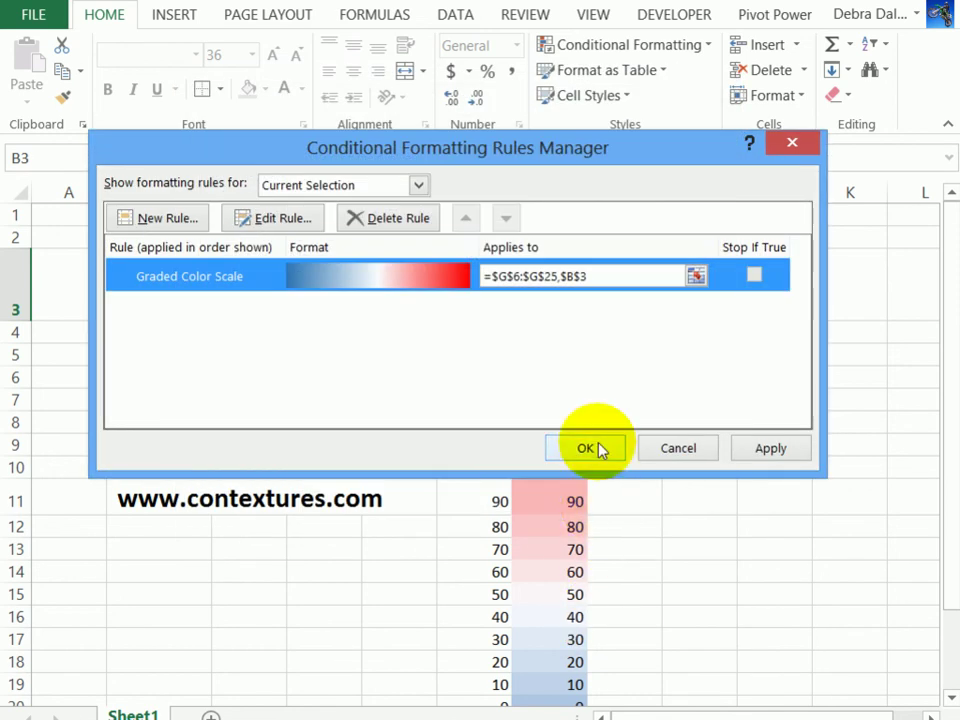
left_click(599, 447)
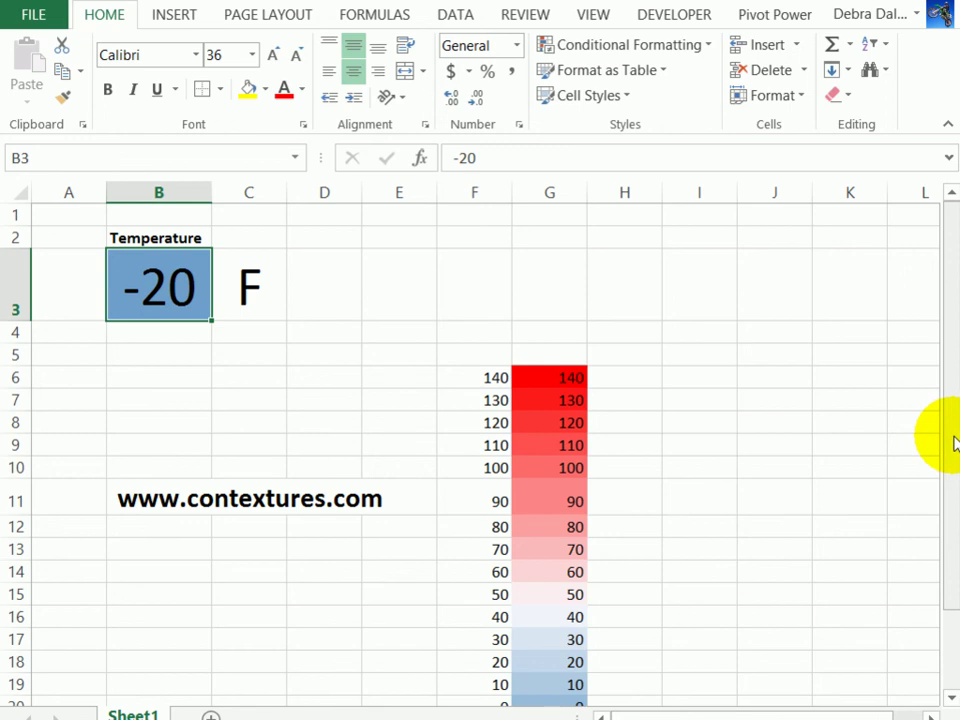
Look over the recoloured scale and set the temperature in B3 to 120 to test the new colours
scroll(950, 480, "down", 2)
scroll(952, 553, "up", 2)
left_click(162, 281)
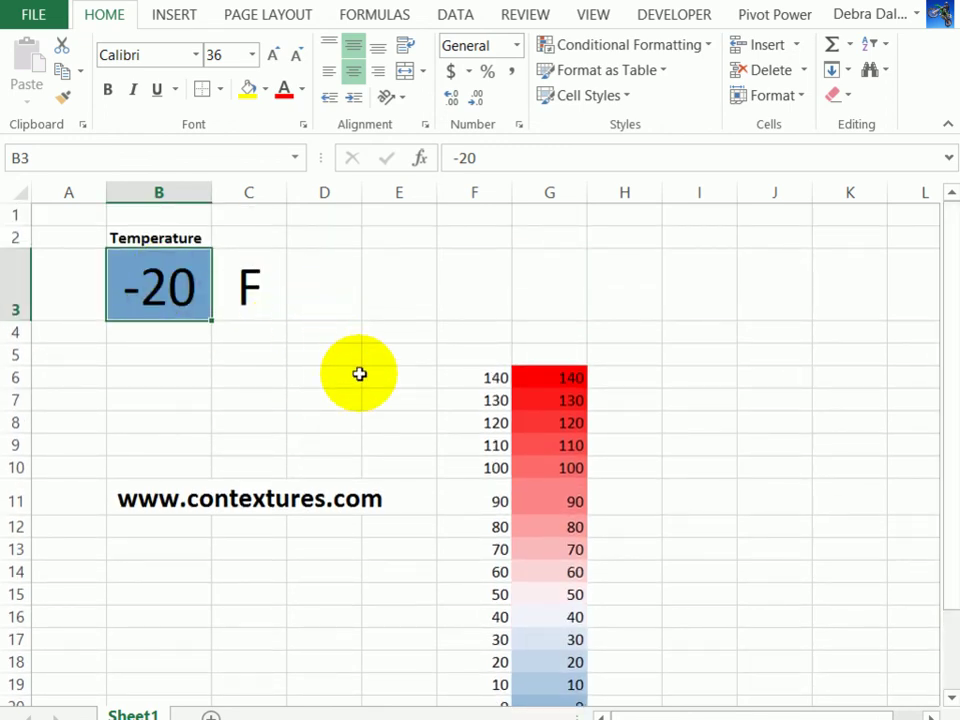
type("120")
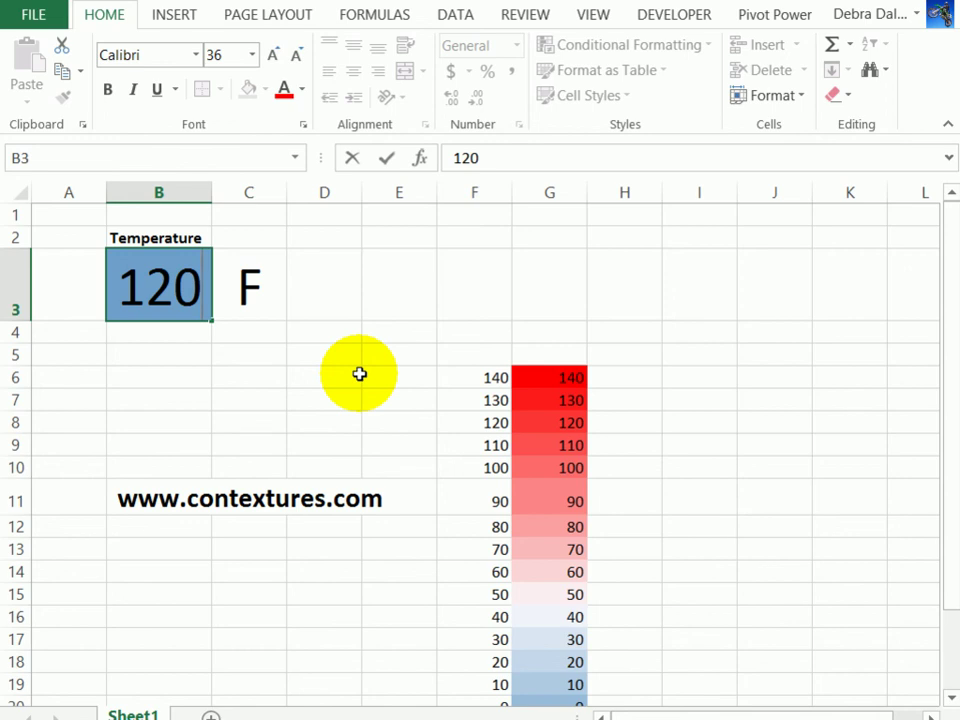
key("Return")
key("Up")
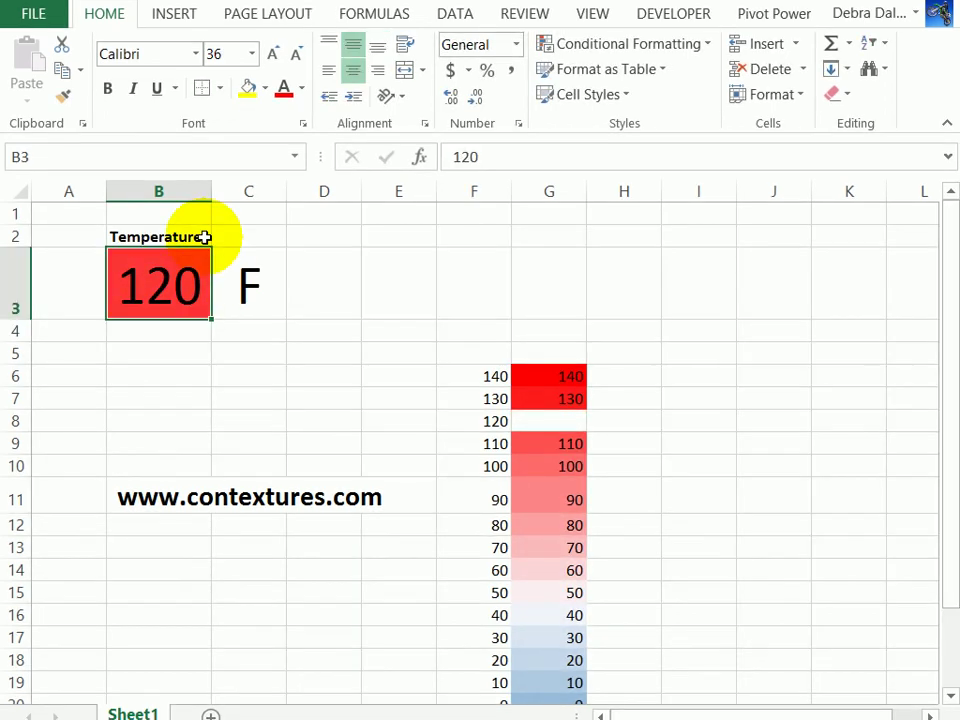
Hide columns F and G, which hold the temperature scale and its formulas
left_click(476, 188)
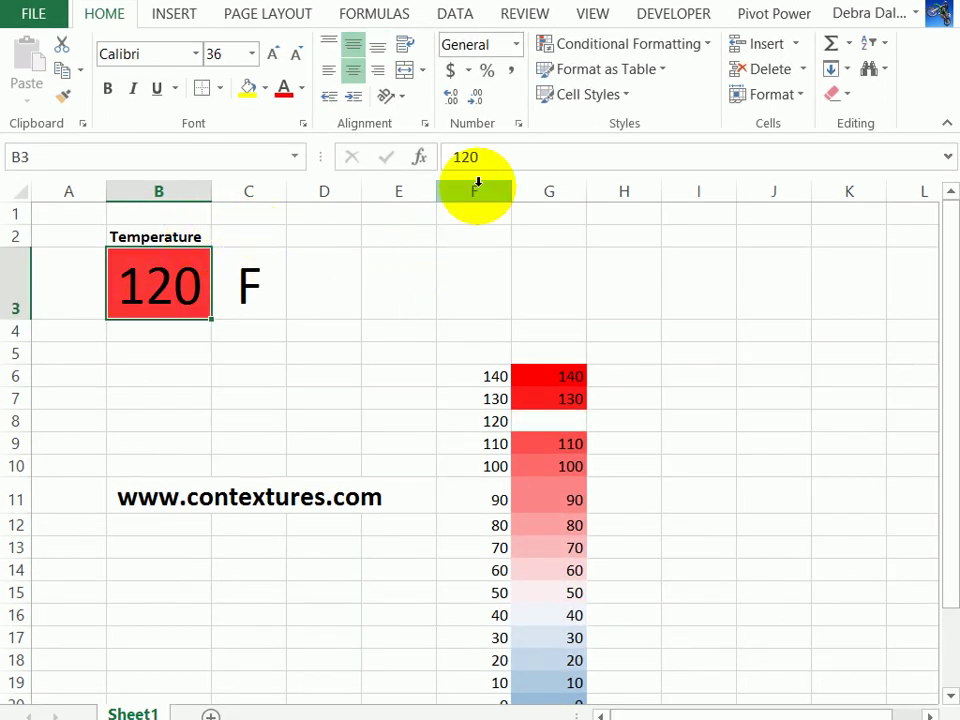
left_click_drag(478, 182, 546, 182)
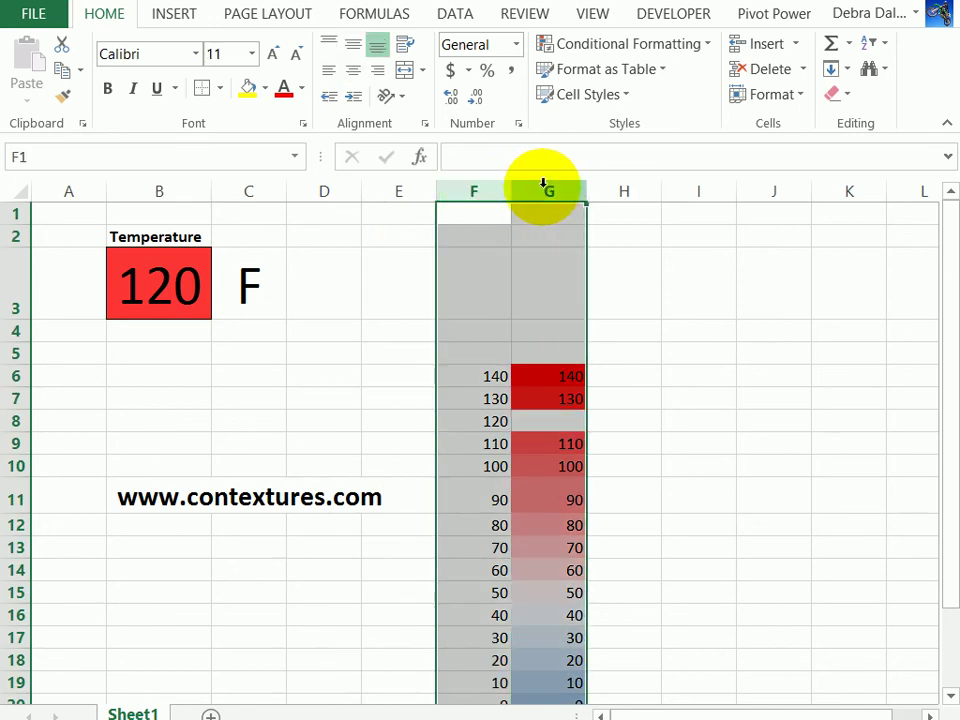
right_click(532, 190)
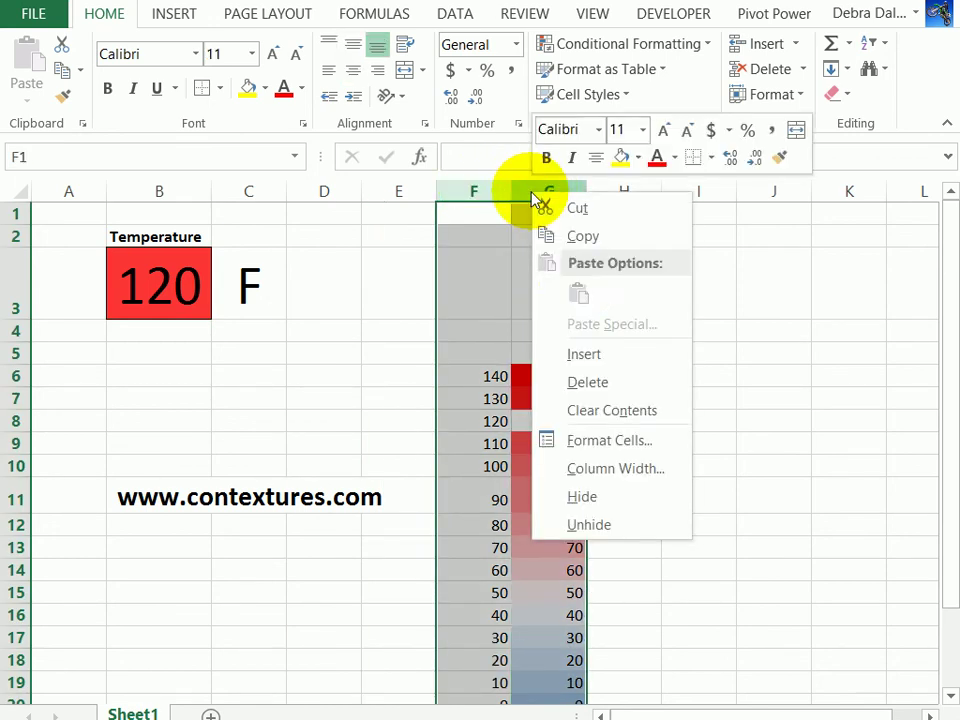
left_click(600, 500)
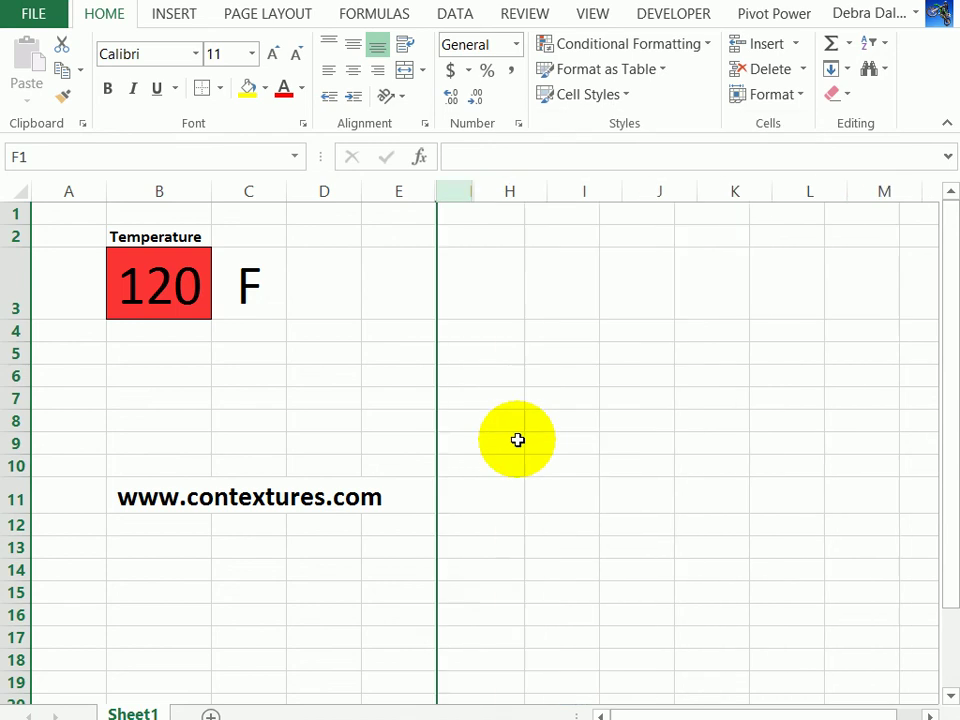
Set the temperature in B3 to 80 to test its colour with the scale columns hidden
left_click(195, 285)
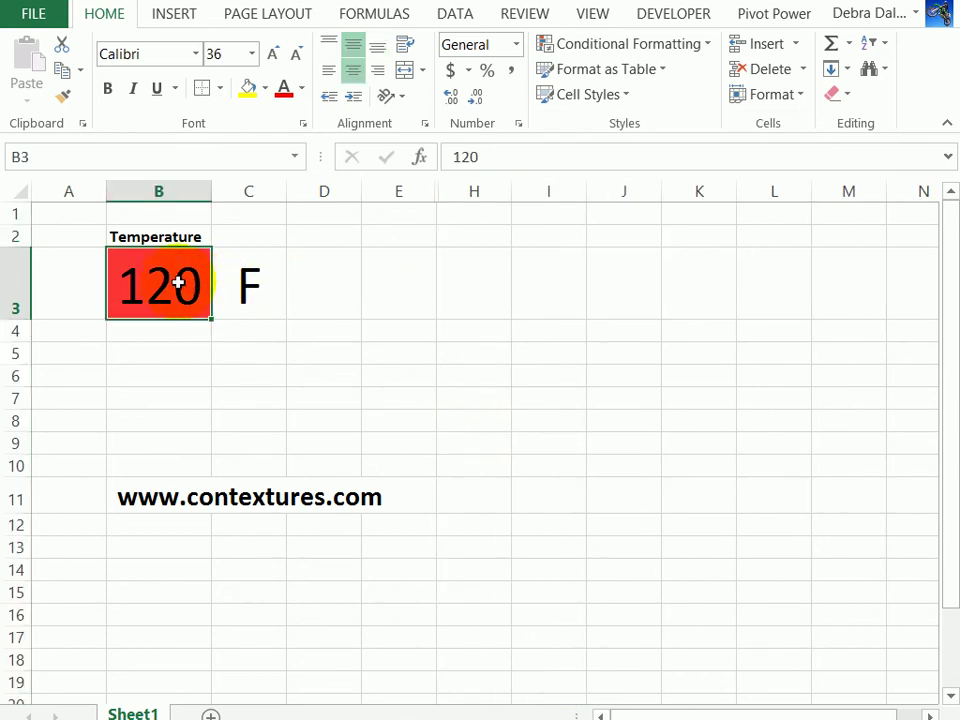
type("80")
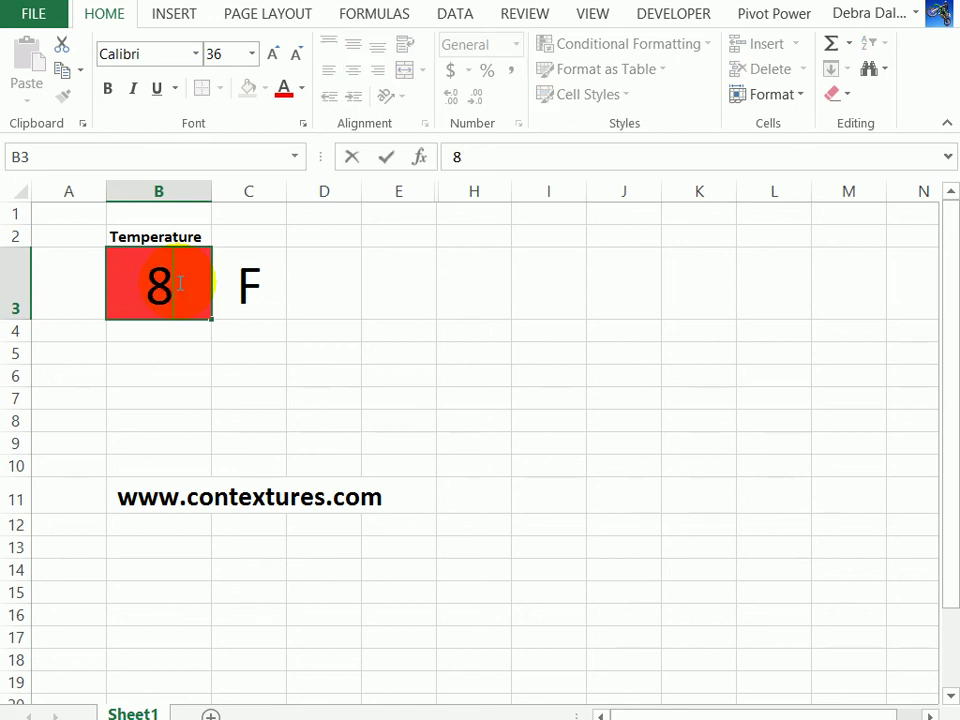